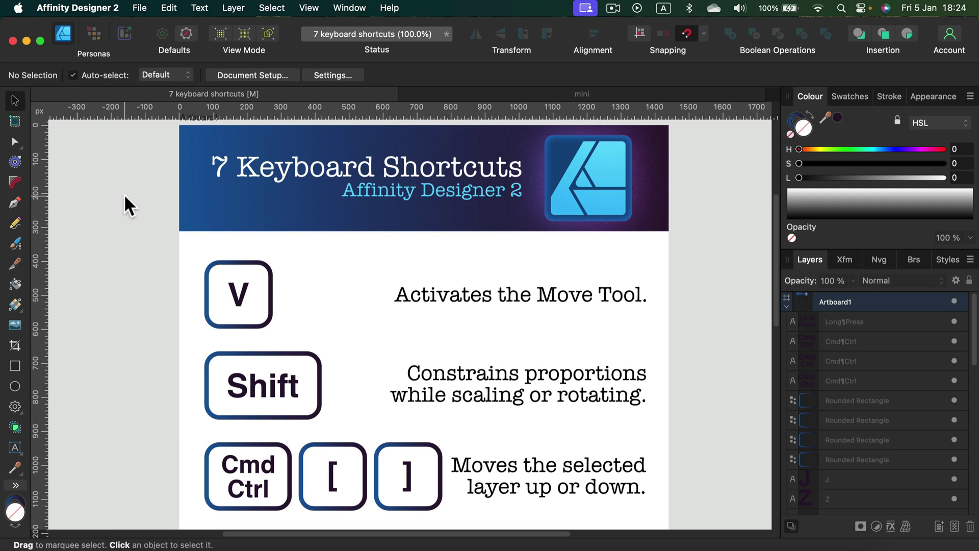
Pan to empty space left of the artboard and draw a square outline there
key("space")
left_click_drag(341, 325, 478, 317)
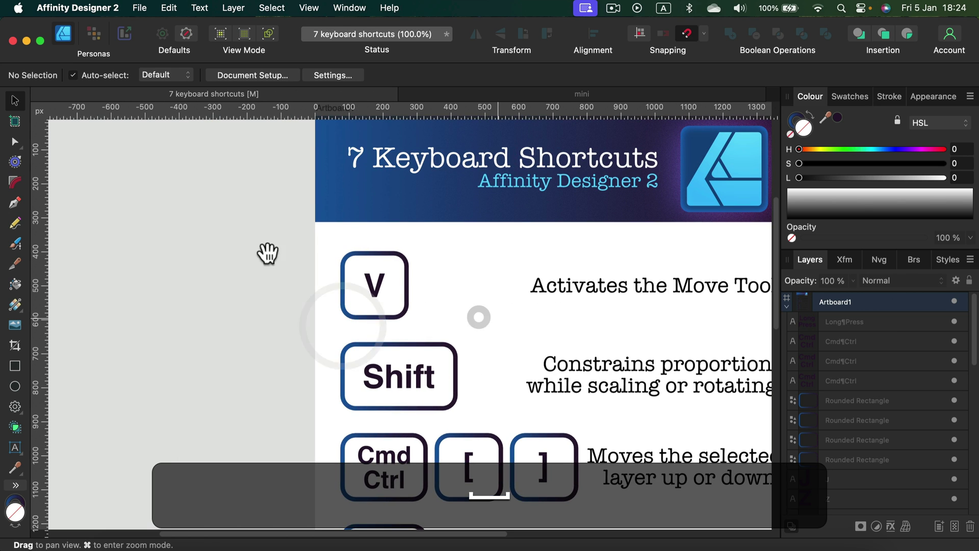
left_click(16, 366)
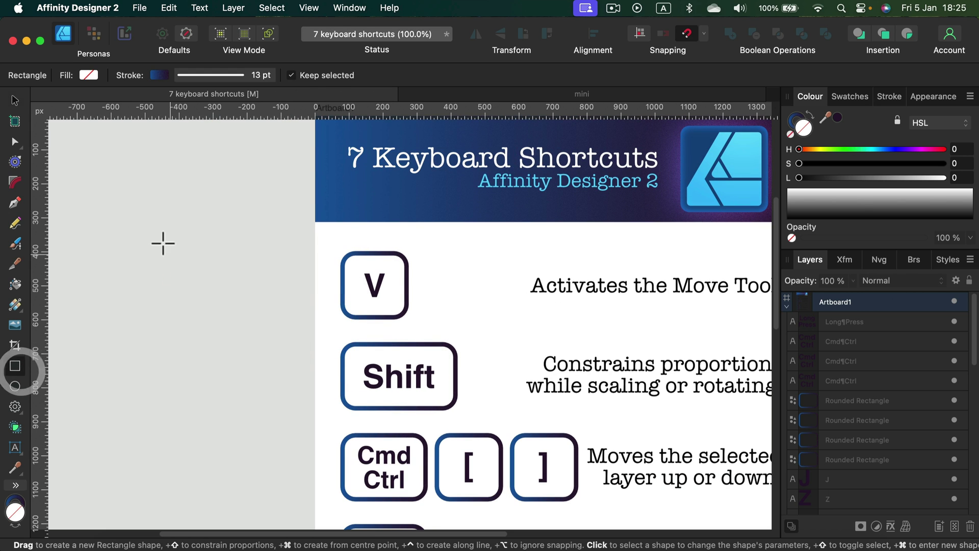
left_click_drag(95, 218, 251, 371)
Rotate the square, then shear it into a slanted parallelogram
key("v")
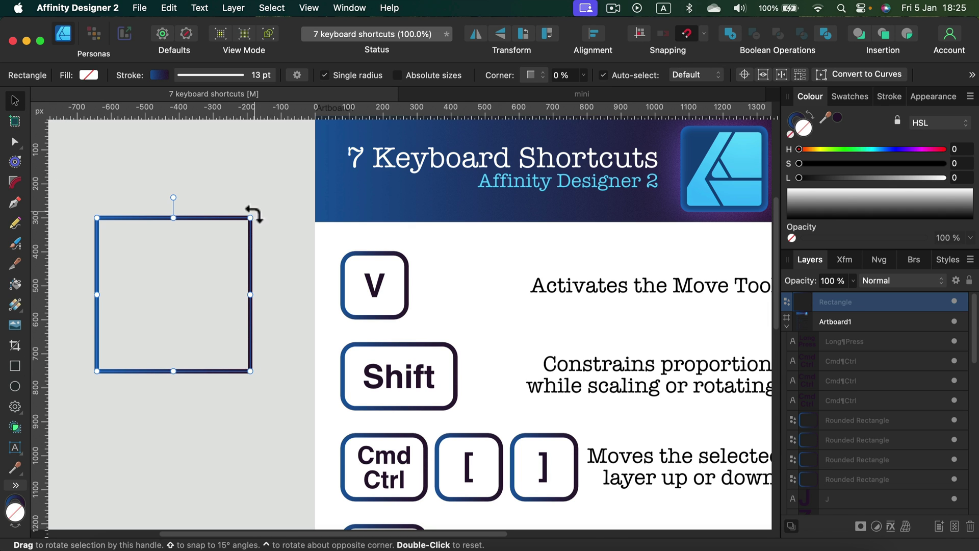
mouse_move(255, 212)
left_mouse_down()
mouse_move(286, 255)
mouse_move(270, 195)
mouse_move(247, 226)
left_mouse_up()
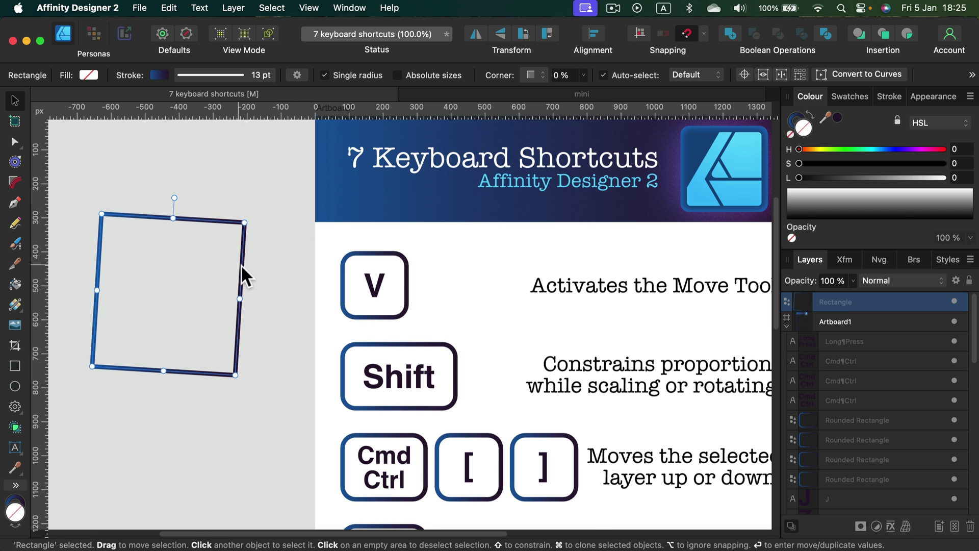
left_click_drag(246, 300, 253, 211)
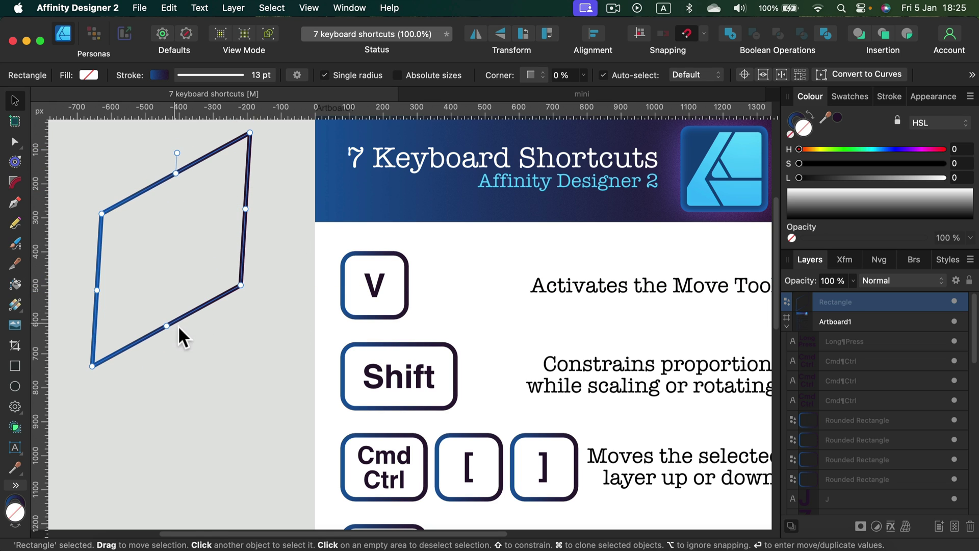
Draw three overlapping ellipses below the sheared shape
left_click(15, 382)
left_click_drag(163, 374, 250, 428)
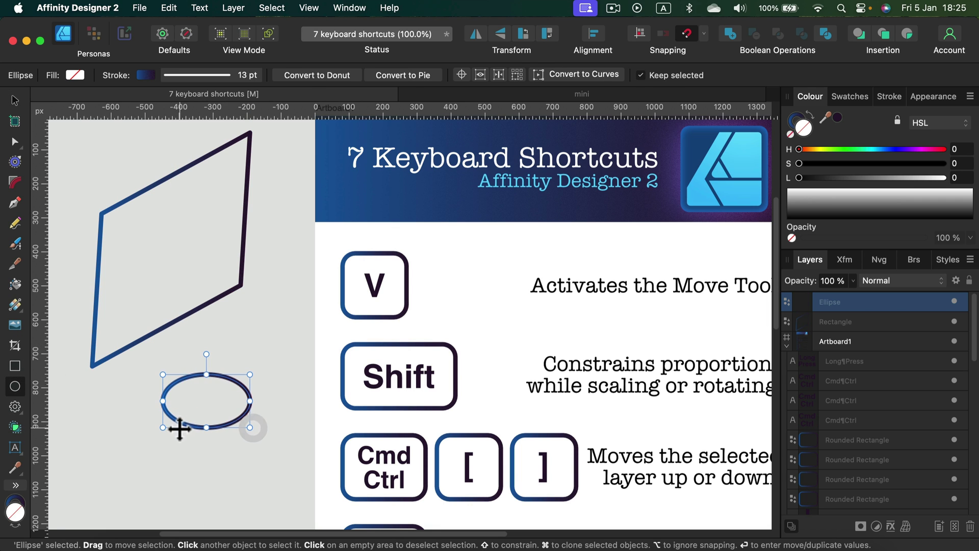
left_click_drag(97, 386, 222, 452)
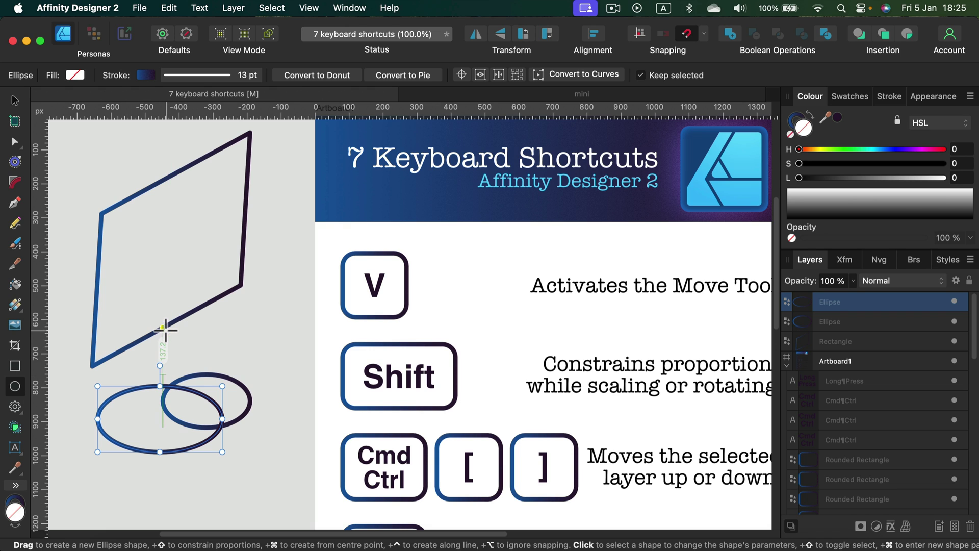
left_click_drag(164, 328, 266, 374)
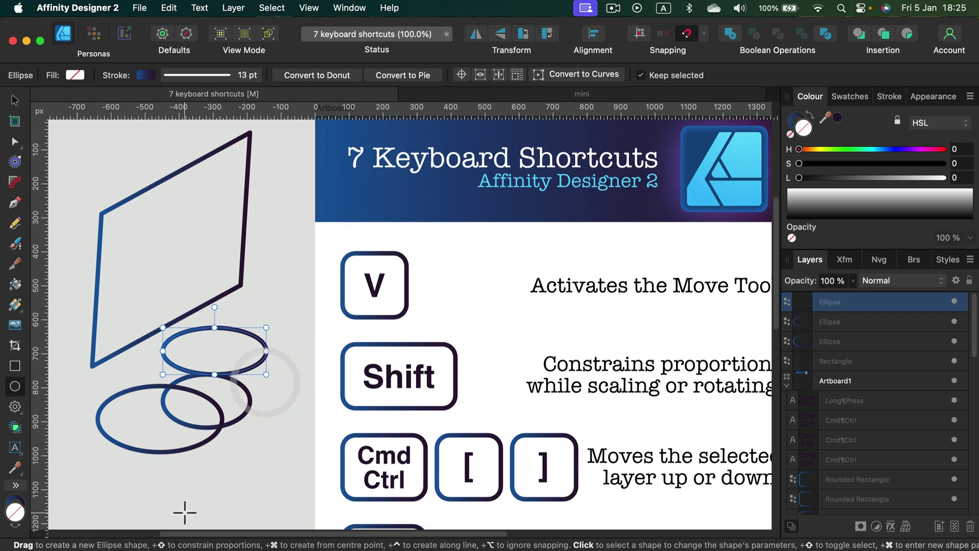
Marquee-select all four temporary shapes and delete them
key("v")
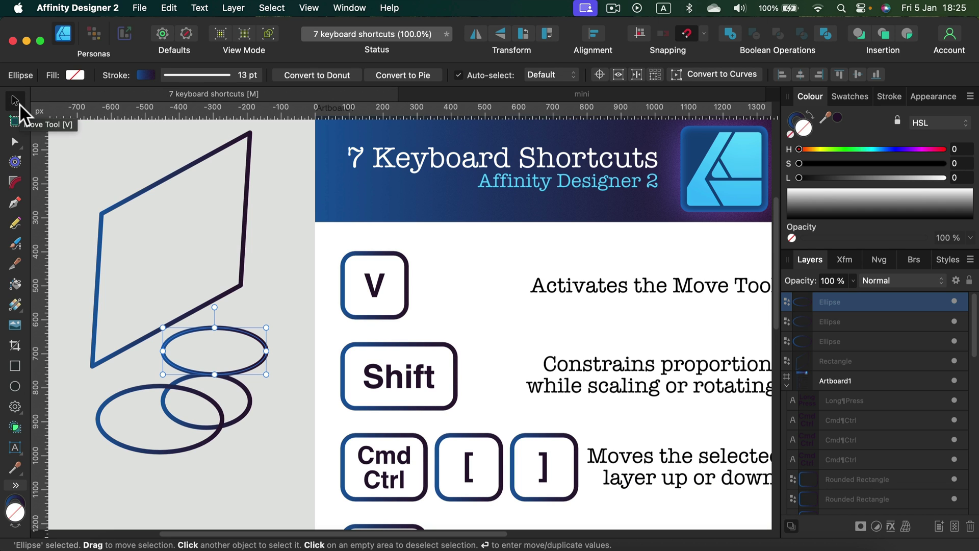
left_click(93, 145)
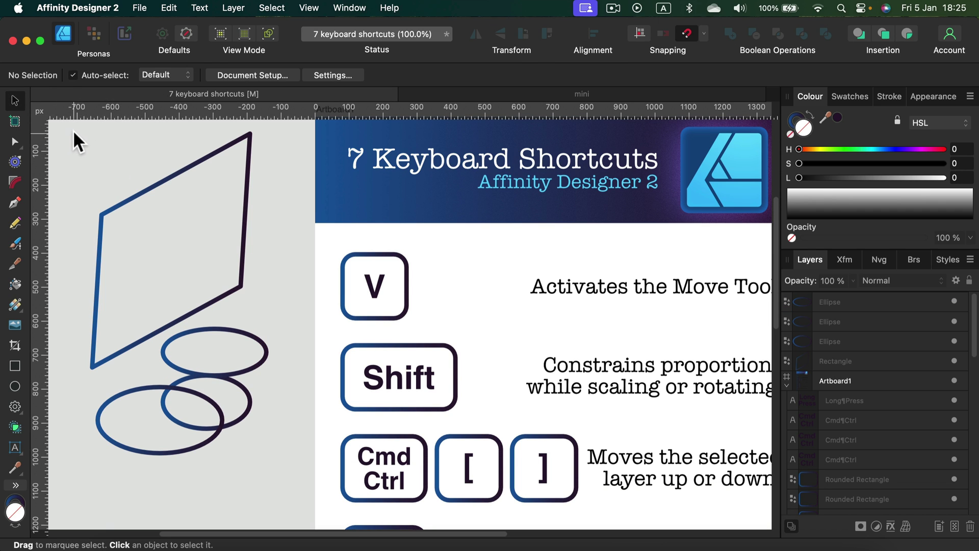
left_click_drag(73, 131, 295, 482)
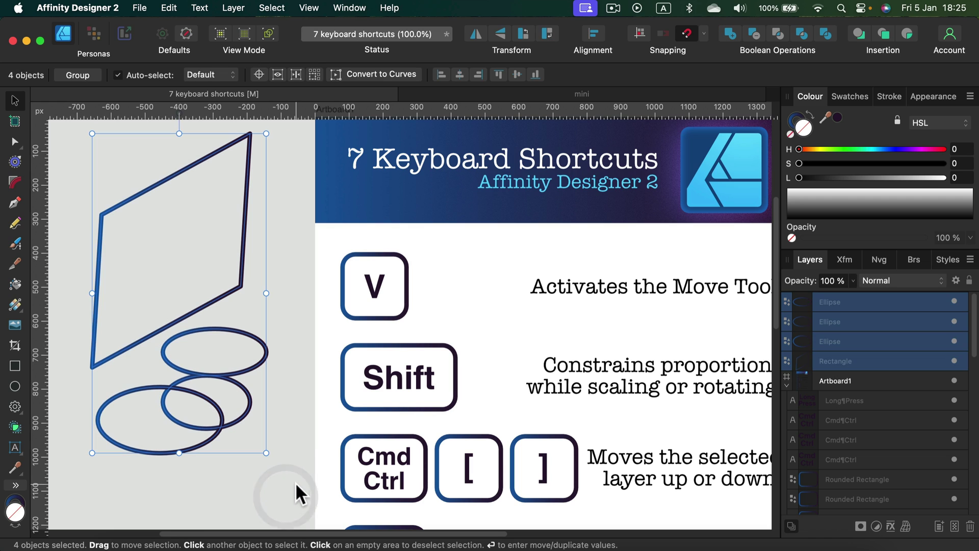
key("BackSpace")
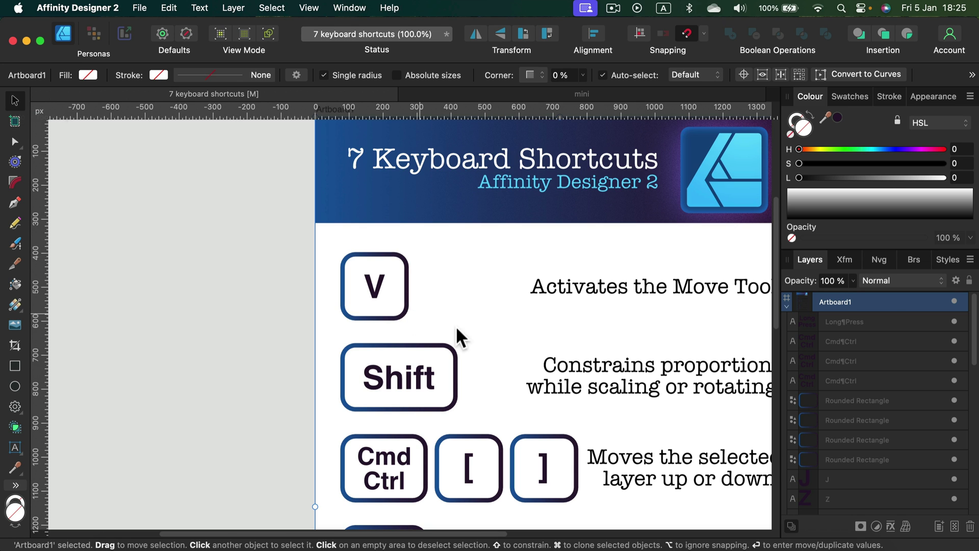
key("space")
left_click_drag(595, 395, 480, 298)
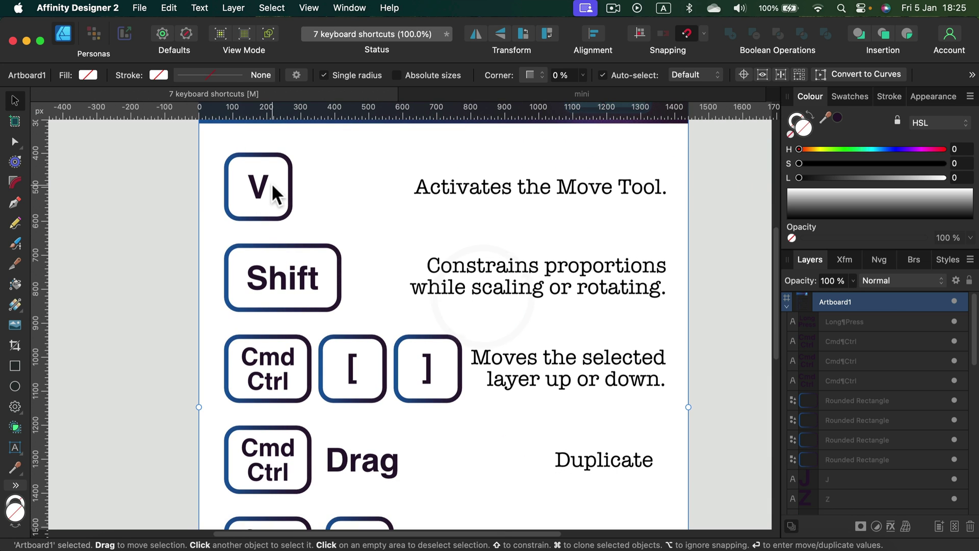
key("space")
scroll(437, 336, "left", 3)
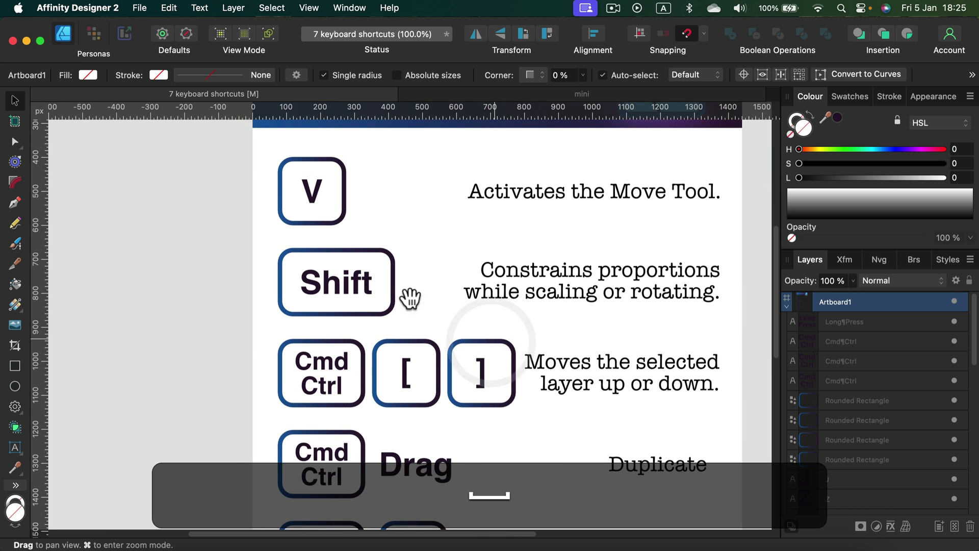
scroll(411, 296, "left", 3)
left_click(20, 365)
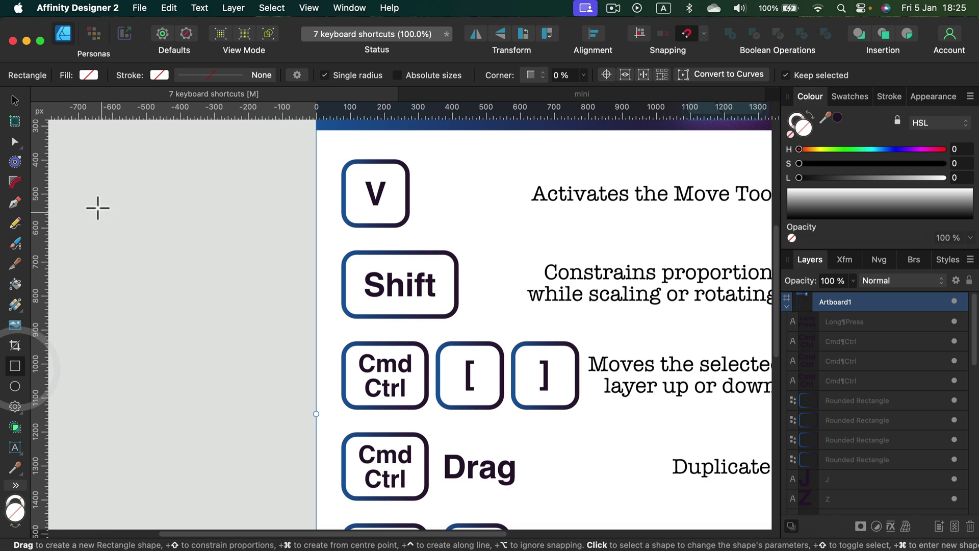
mouse_move(96, 207)
left_mouse_down()
mouse_move(208, 278)
mouse_move(252, 325)
mouse_move(136, 225)
mouse_move(238, 365)
mouse_move(147, 266)
mouse_move(142, 277)
mouse_move(217, 363)
mouse_move(153, 363)
mouse_move(189, 423)
mouse_move(130, 288)
mouse_move(134, 275)
mouse_move(229, 449)
mouse_move(141, 277)
mouse_move(245, 427)
mouse_move(217, 390)
left_mouse_up()
key("shift")
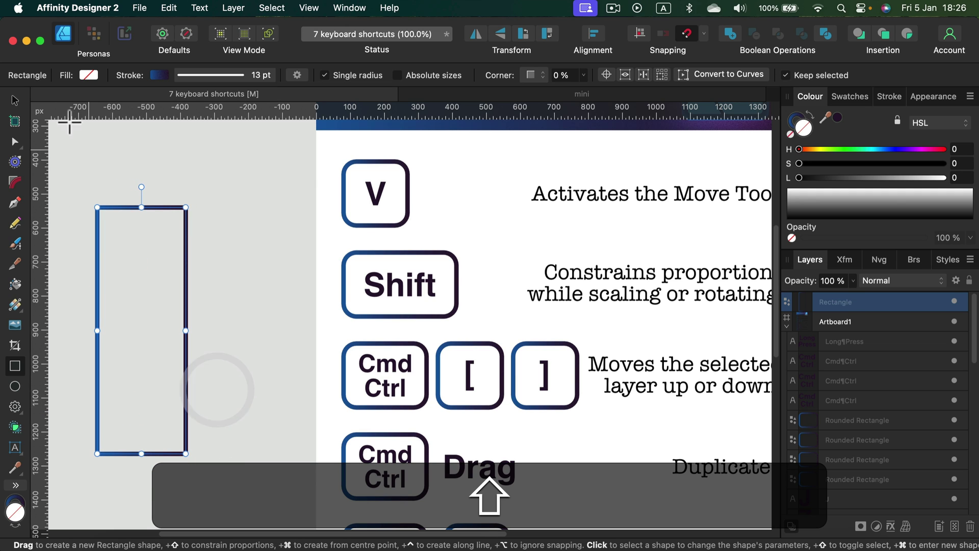
left_click(12, 100)
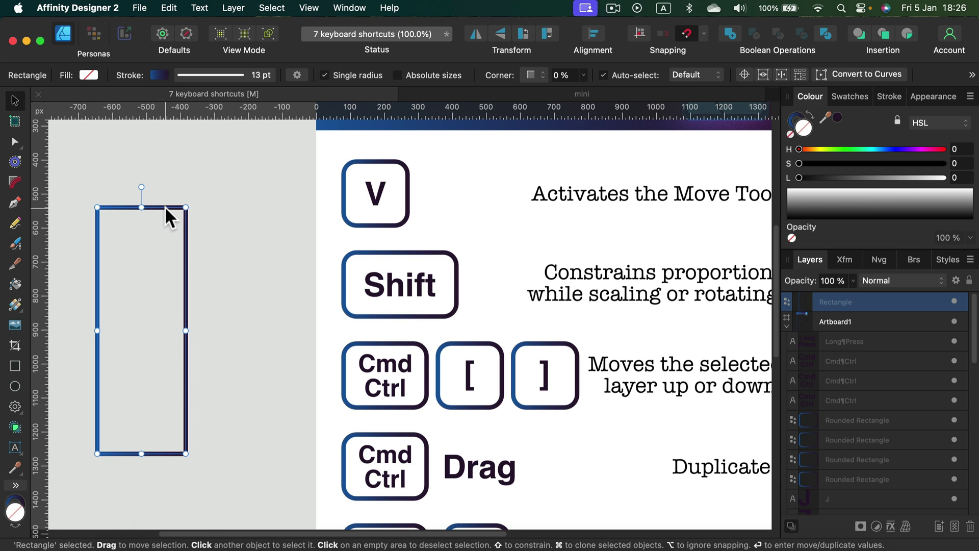
key("Delete")
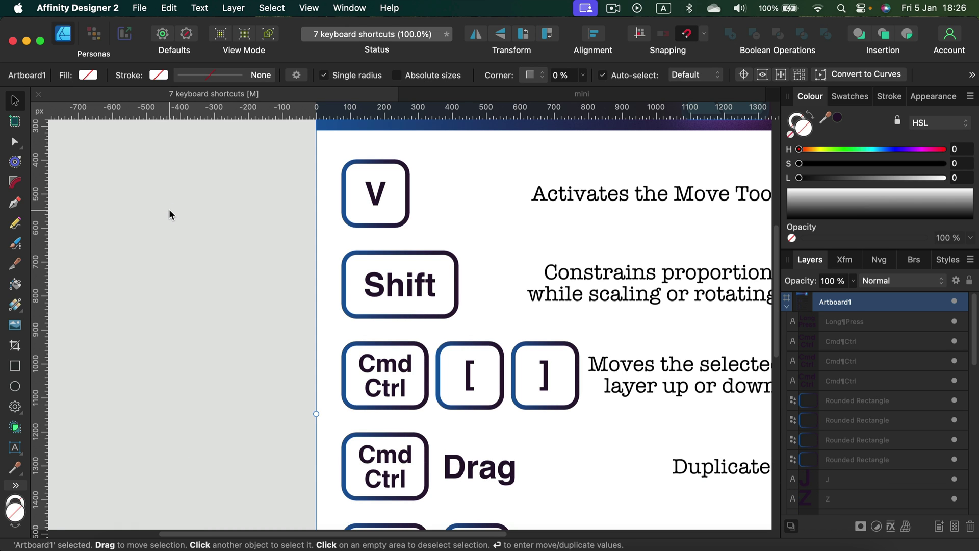
Pan to the Undo row and widen the side panels to read layer names
key("space")
left_click_drag(367, 277, 260, 210)
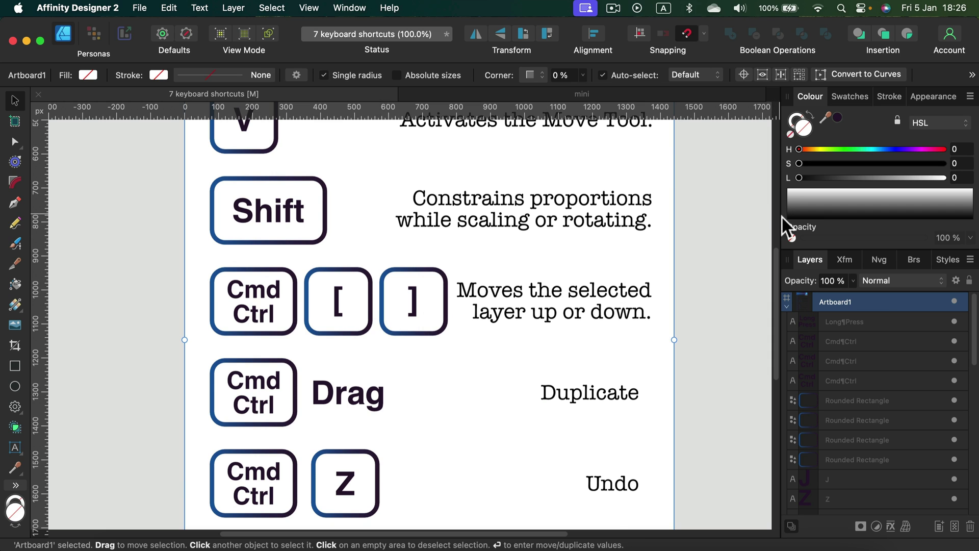
left_click_drag(780, 218, 739, 218)
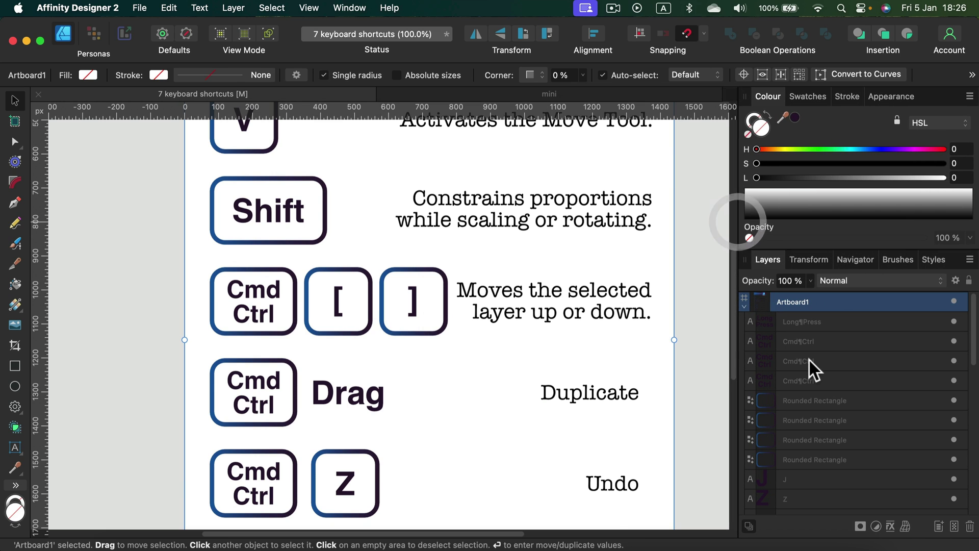
scroll(809, 360, "down", 3)
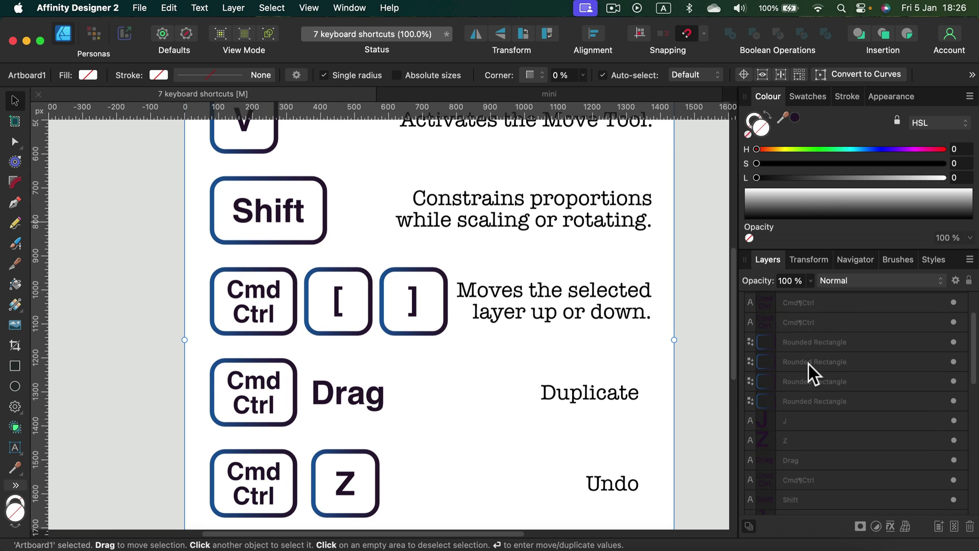
Shift the [ key's rounded square down and up the layer stack with Cmd+[ and Cmd+]
left_click(351, 269)
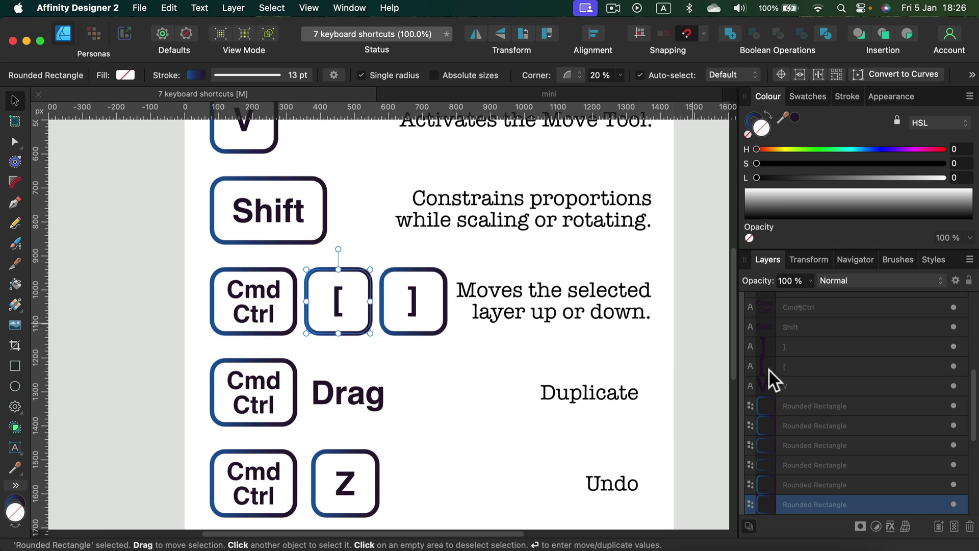
mouse_move(866, 487)
left_mouse_down()
mouse_move(866, 457)
mouse_move(866, 475)
left_mouse_up()
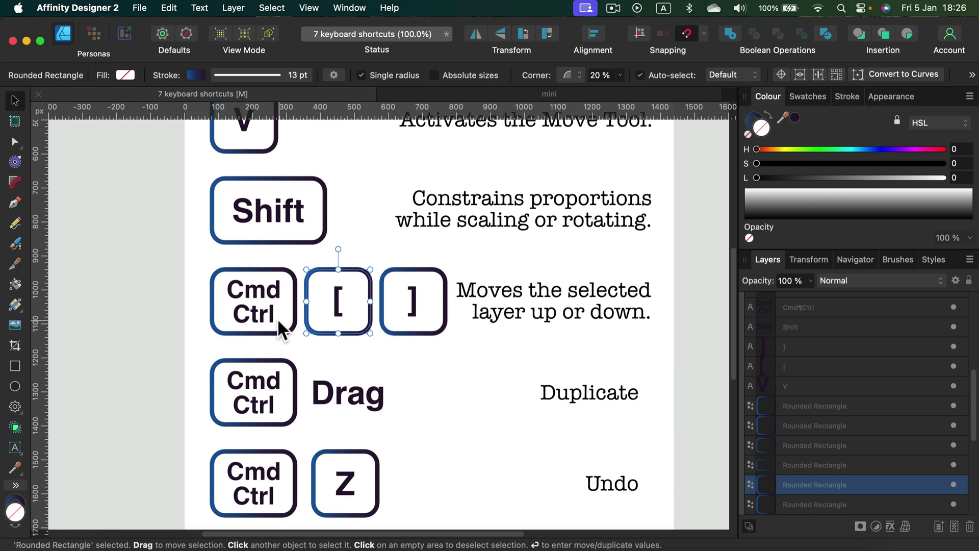
key("super+bracketleft")
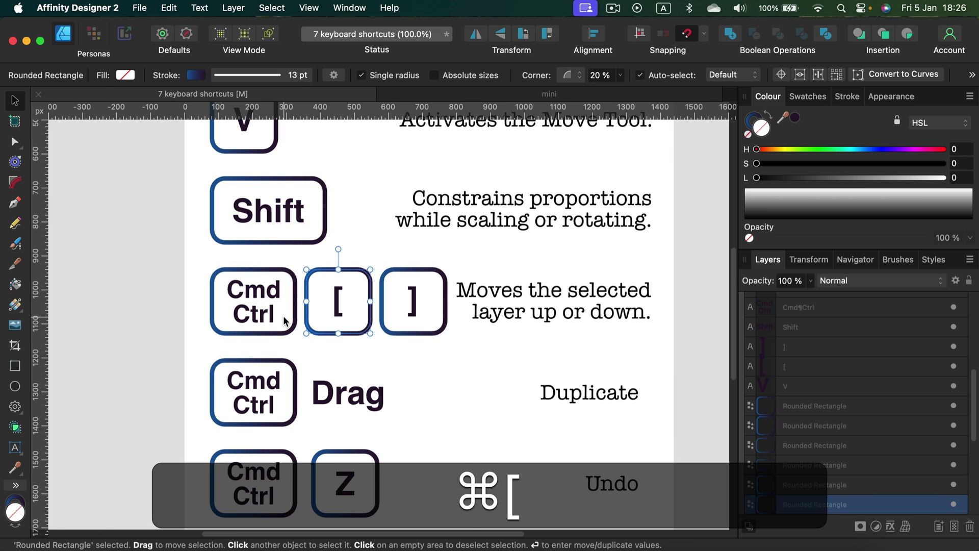
key("super+bracketright")
key("super+bracketright")
key("super+bracketright")
key("super+bracketright")
key("super+bracketright")
key("super+bracketright")
key("super+bracketright")
key("super+bracketright")
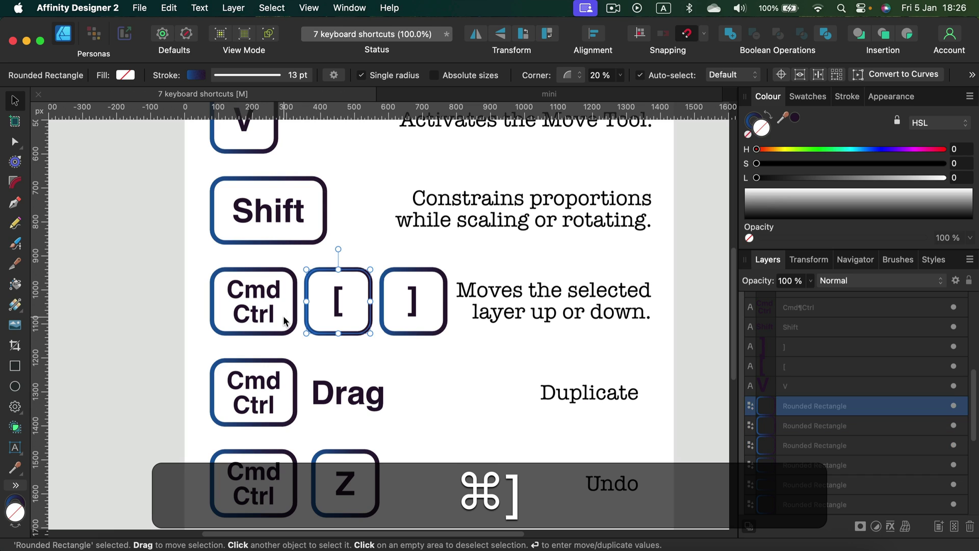
key("super+bracketright")
key("super+bracketleft")
key("super+bracketleft")
key("super+bracketleft")
key("super+bracketleft")
key("super+bracketleft")
key("super+bracketleft")
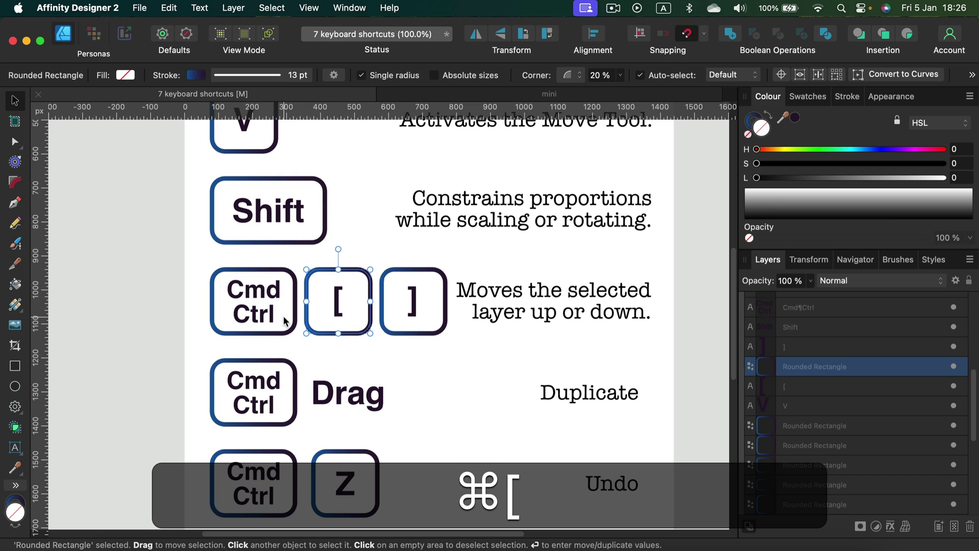
key("super+bracketright")
key("super+bracketright")
key("super+bracketright")
key("super+bracketright")
key("super+bracketright")
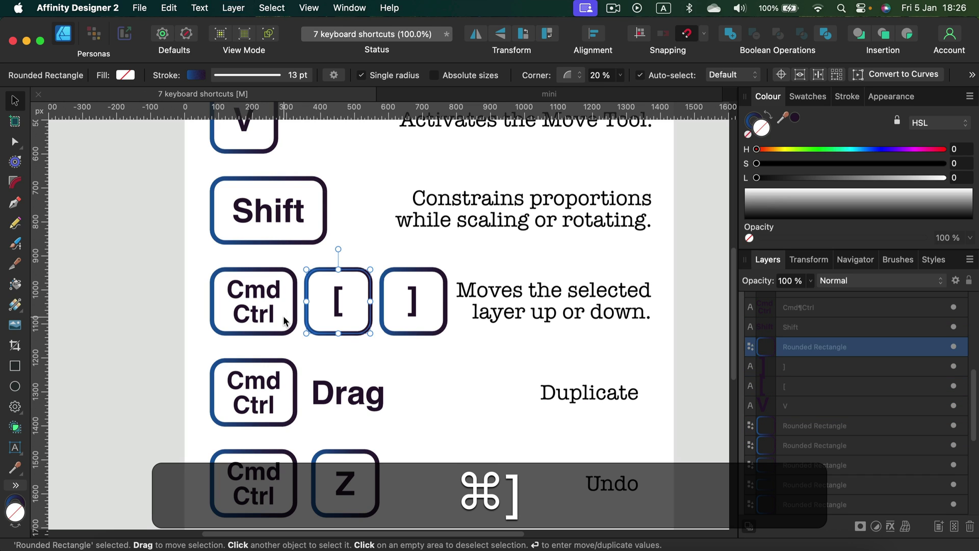
key("super+bracketright")
key("super+bracketleft")
key("super+bracketleft")
key("super+bracketleft")
key("super+bracketleft")
key("super+bracketleft")
key("super+bracketright")
key("super+bracketright")
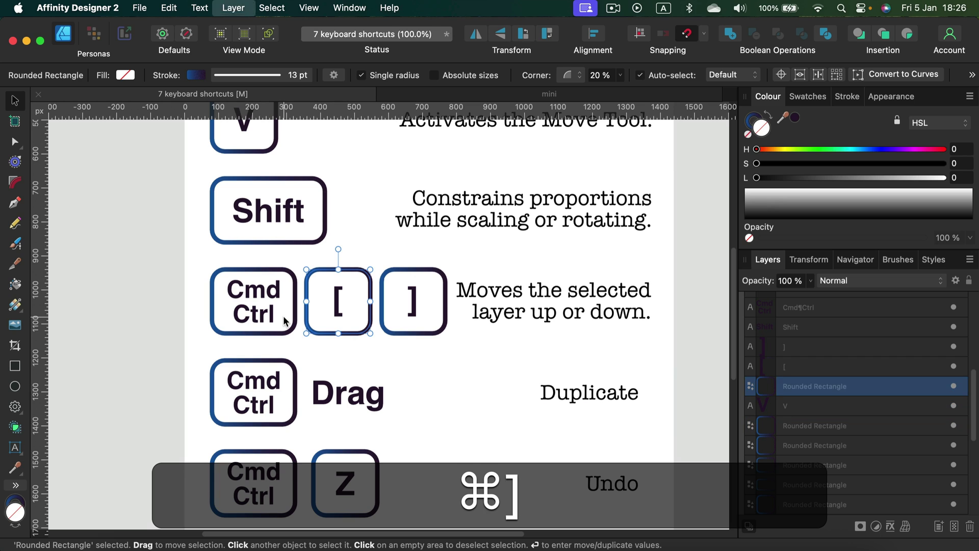
key("super+bracketright")
key("super+bracketright")
key("super+bracketright")
key("super+bracketleft")
key("super+bracketleft")
key("super+bracketleft")
key("super+bracketleft")
key("super+bracketleft")
key("super+bracketleft")
key("super+bracketleft")
key("super+bracketleft")
key("super+bracketleft")
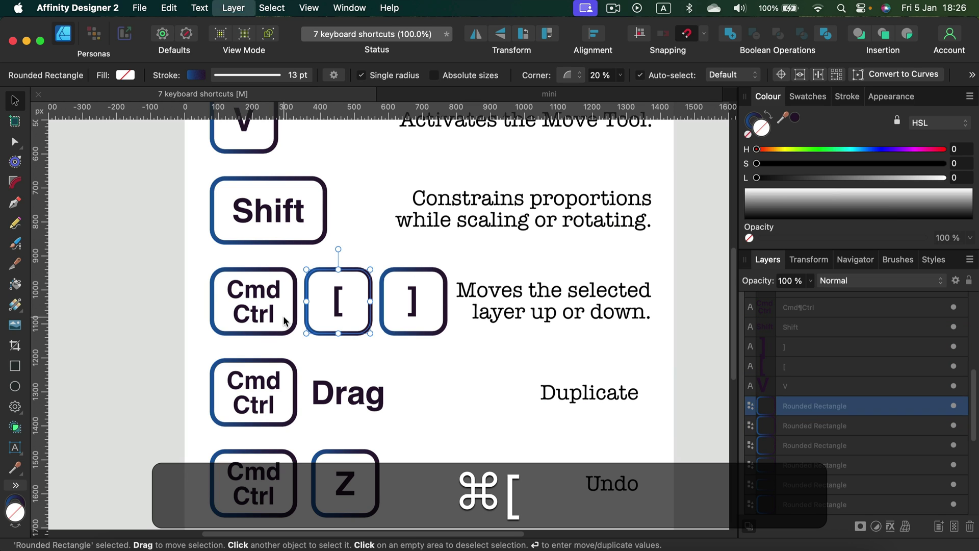
key("super+bracketright")
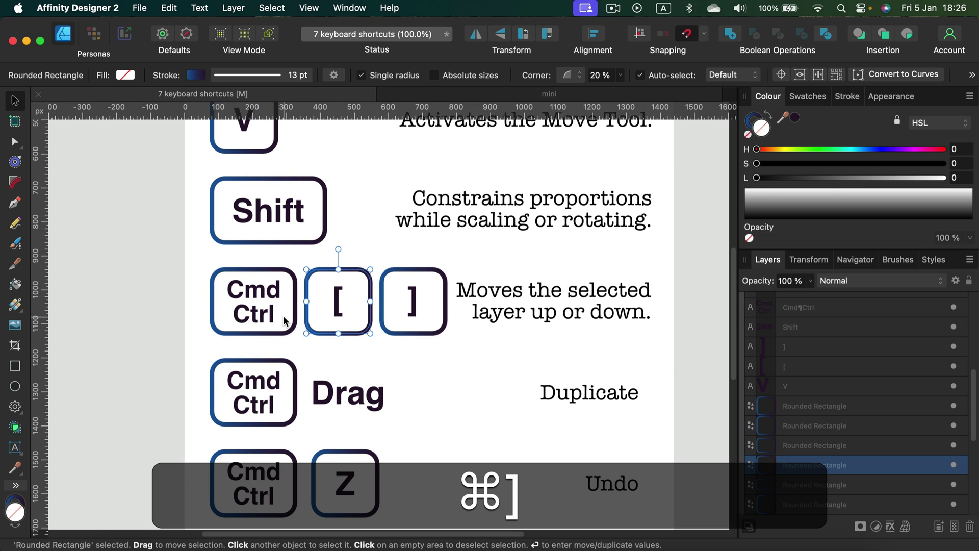
Move the Cmd/Ctrl key rectangle's layer to sit just above the V layer
left_click(148, 255, "super")
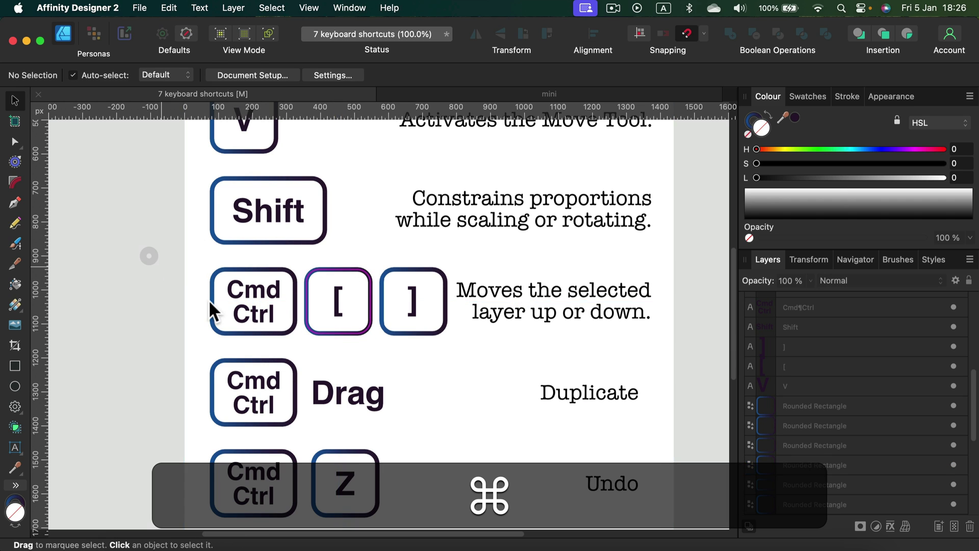
scroll(209, 299, "down", 2)
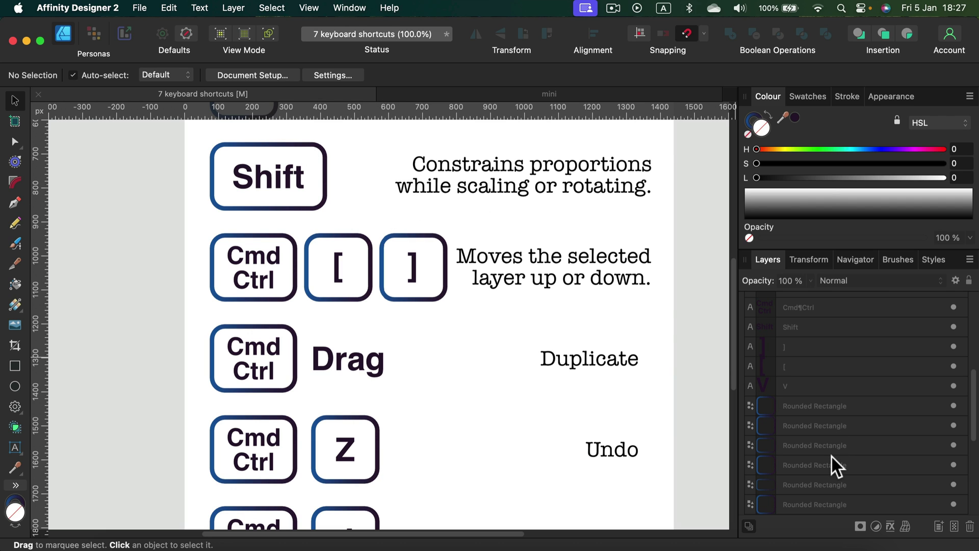
left_click(875, 451)
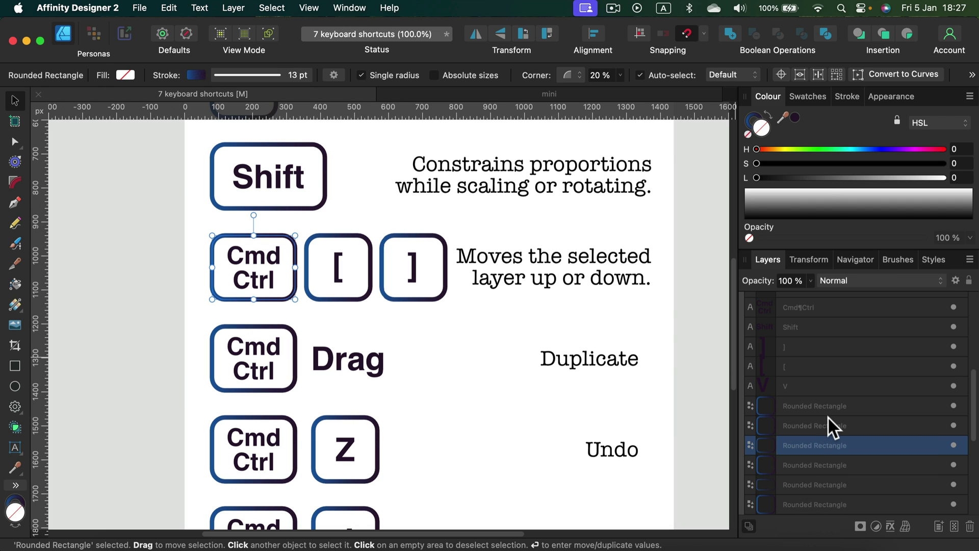
key("super+bracketleft")
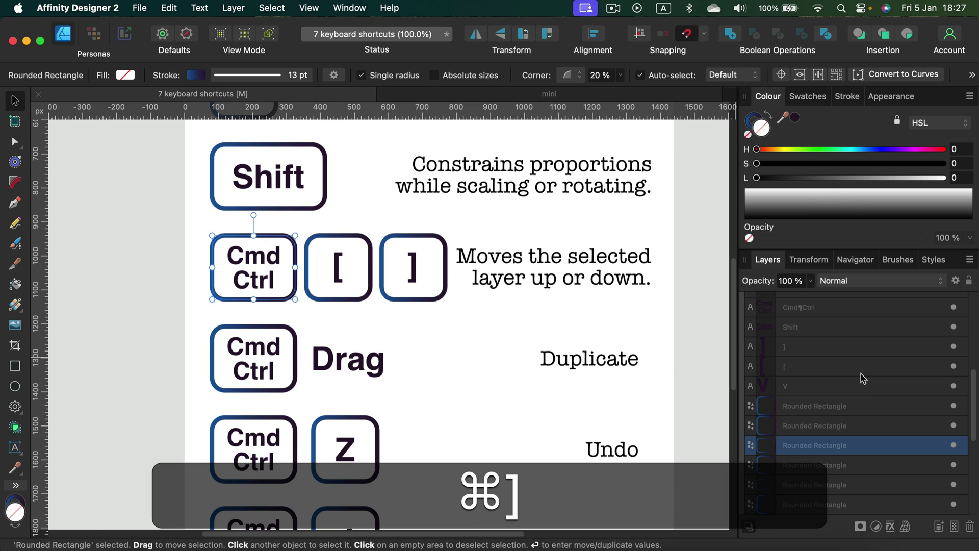
key("super+bracketright")
key("super+bracketright")
key("super+bracketright")
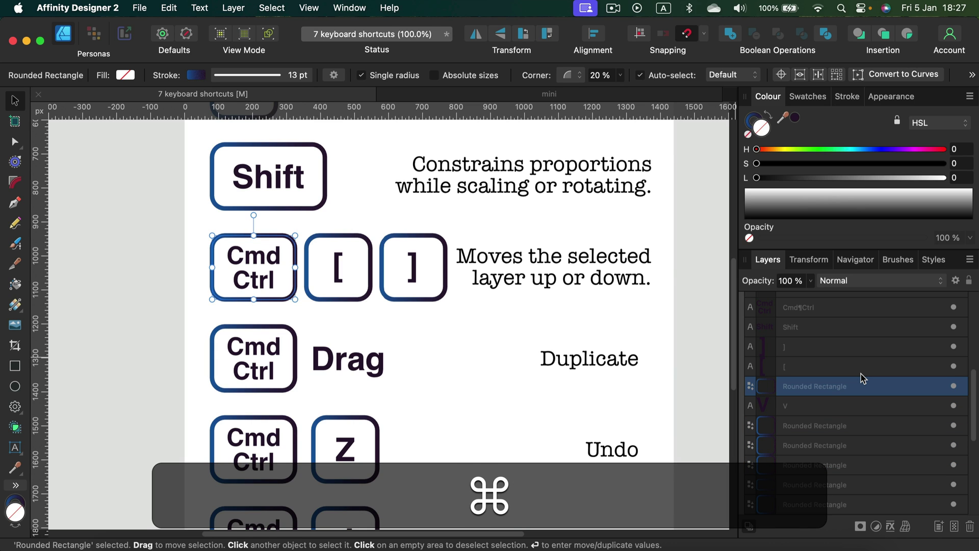
left_click(703, 320)
scroll(381, 418, "down", 1)
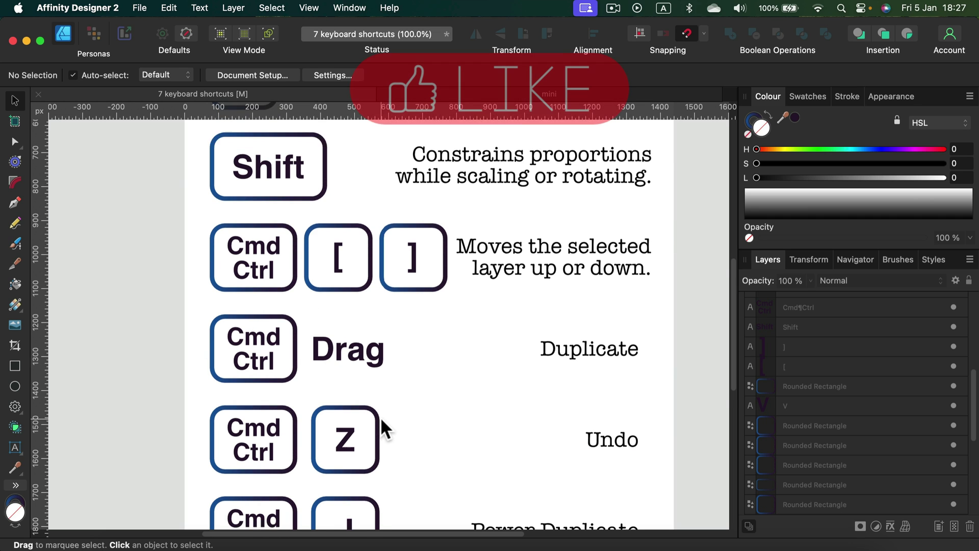
scroll(402, 424, "down", 3)
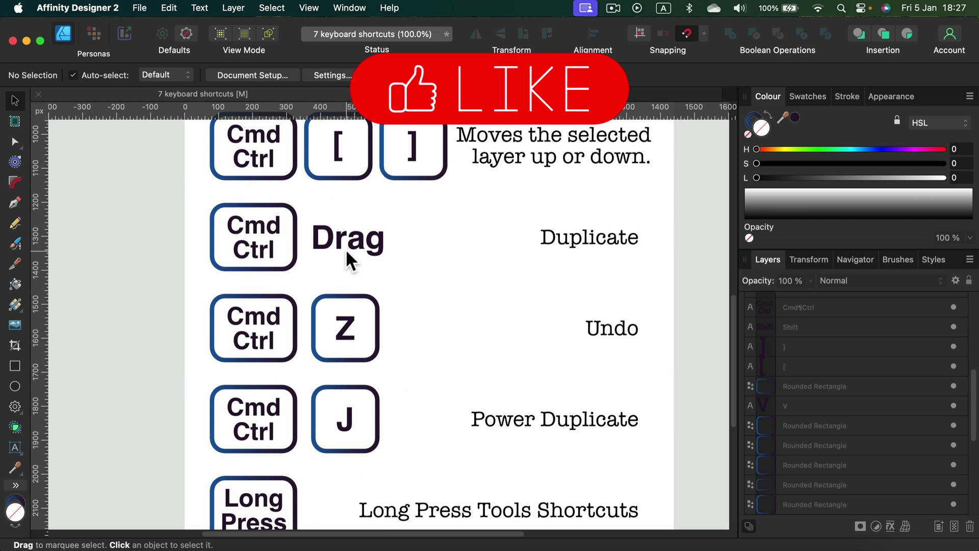
left_click(372, 235)
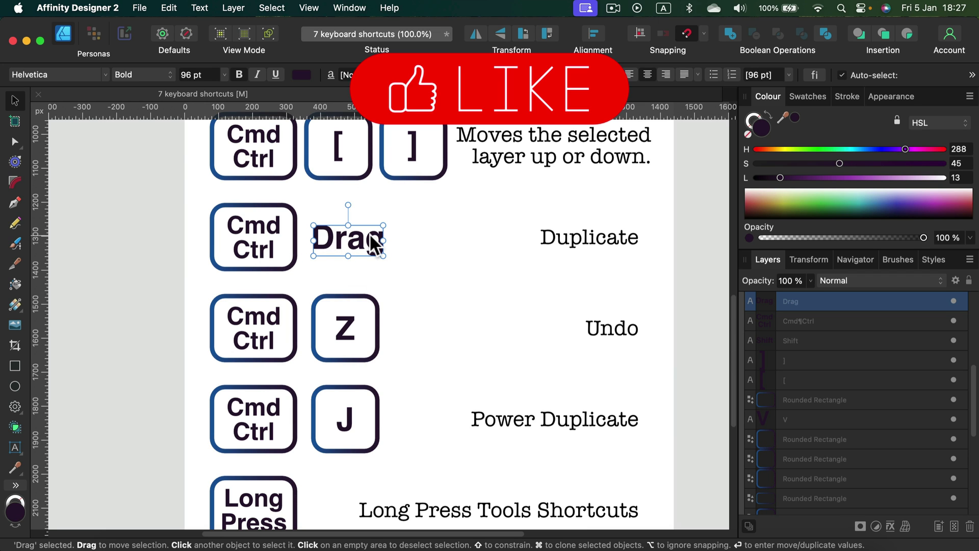
key("super")
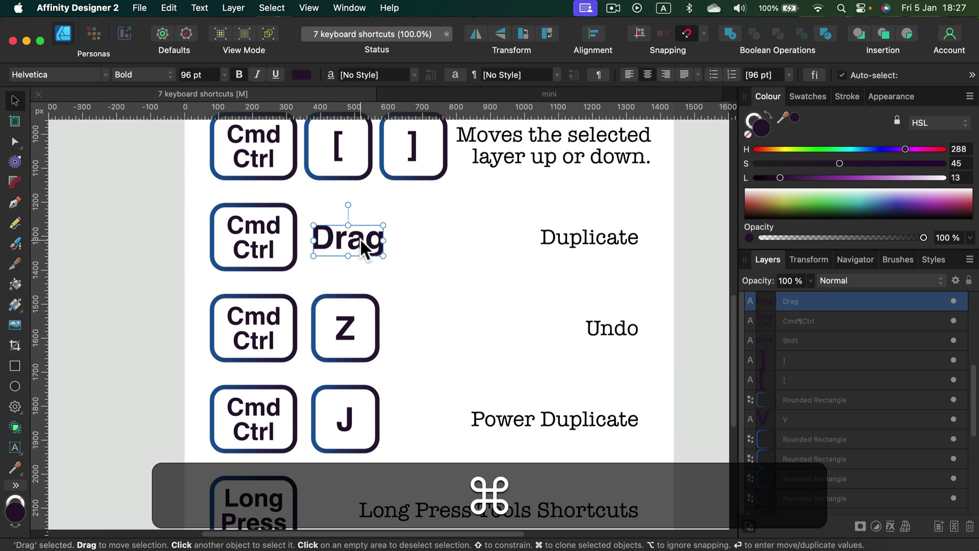
left_click_drag(363, 249, 128, 318)
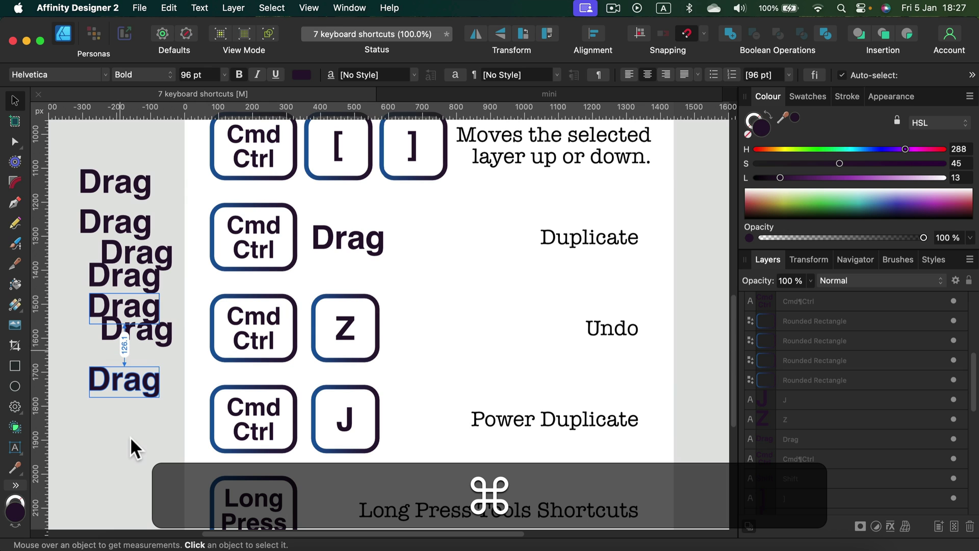
left_click_drag(64, 146, 198, 455)
key("BackSpace")
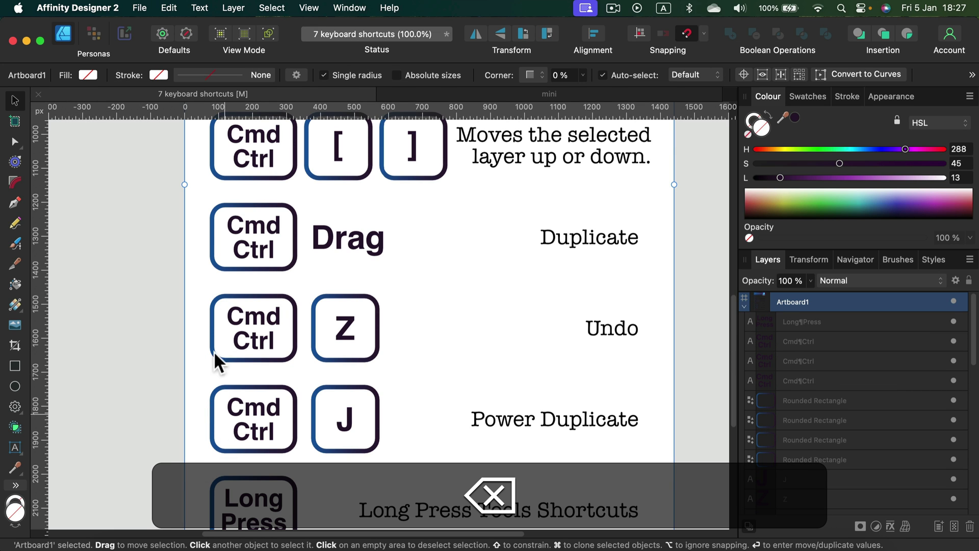
left_click(317, 244)
scroll(807, 424, "down", 3)
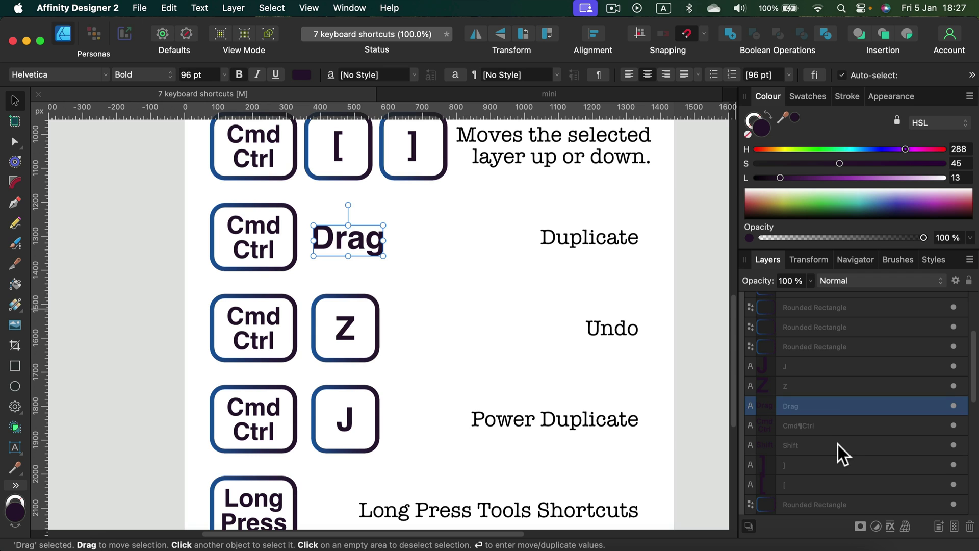
scroll(818, 393, "down", 2)
right_click(822, 355)
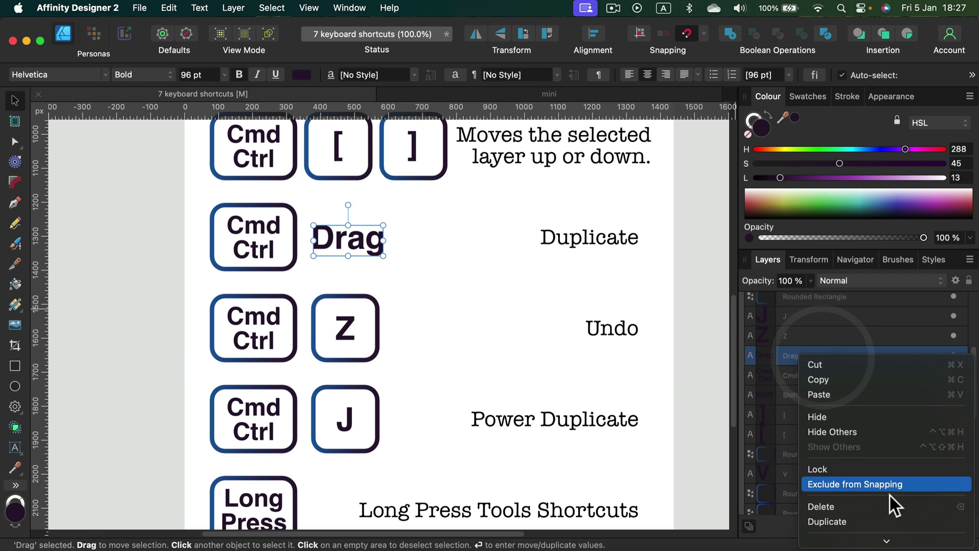
left_click(879, 521)
left_click_drag(348, 240, 464, 219)
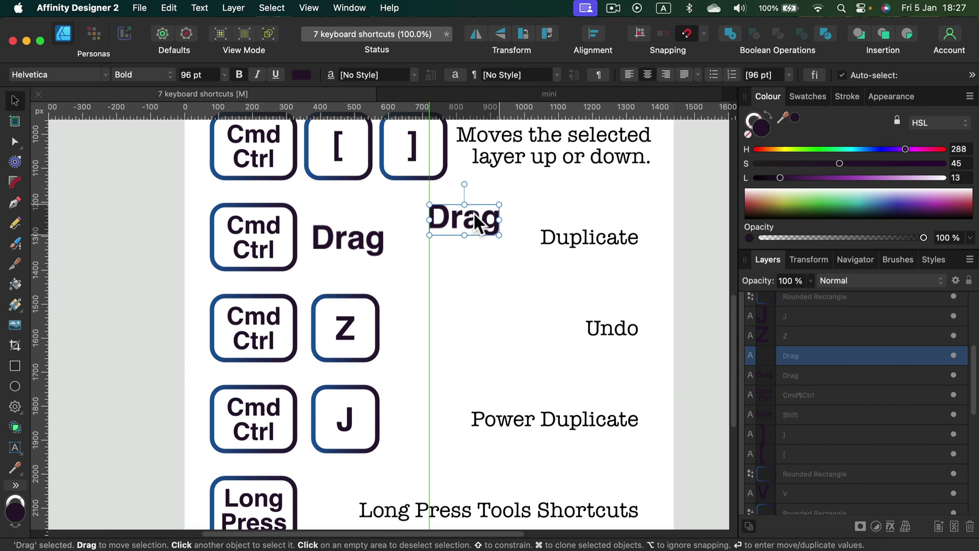
key("BackSpace")
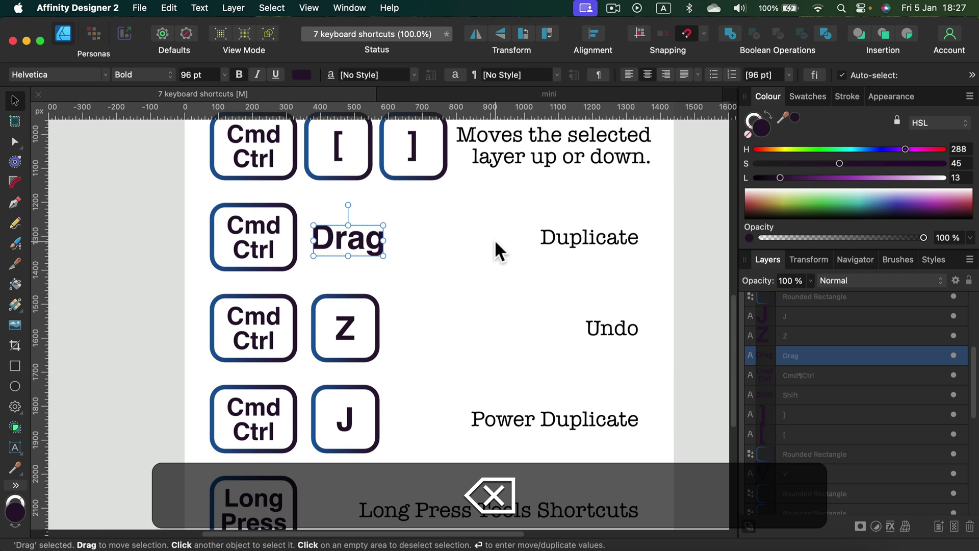
key("super+c")
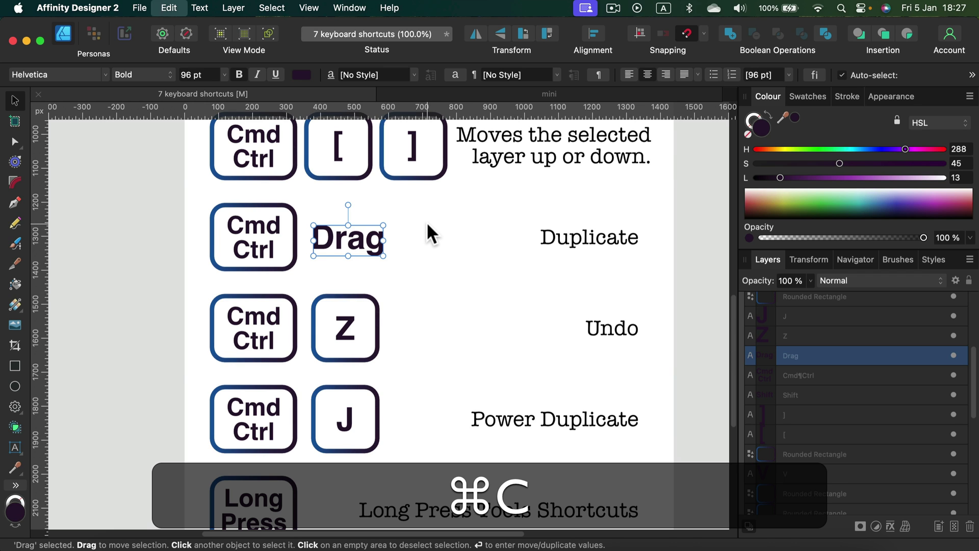
key("super+v")
left_click_drag(360, 239, 466, 240)
key("BackSpace")
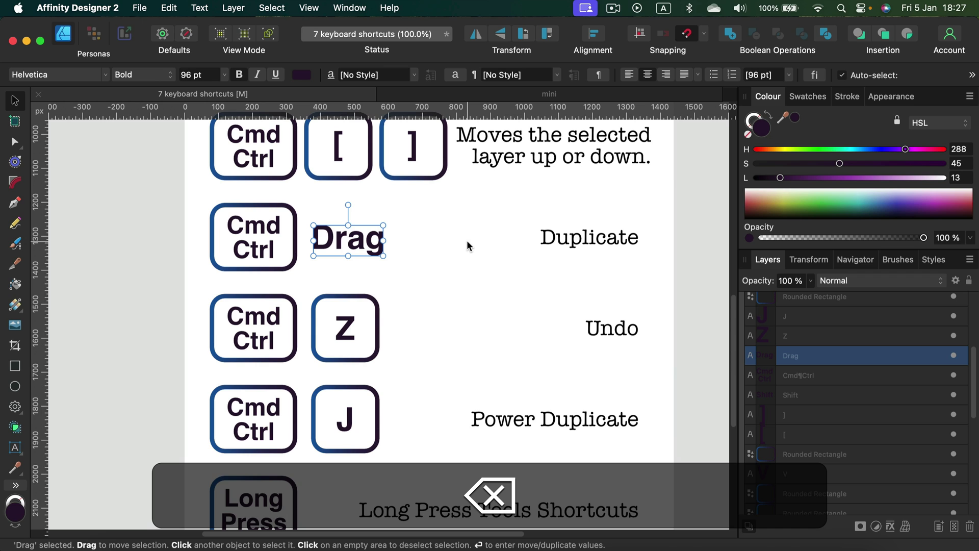
key("super")
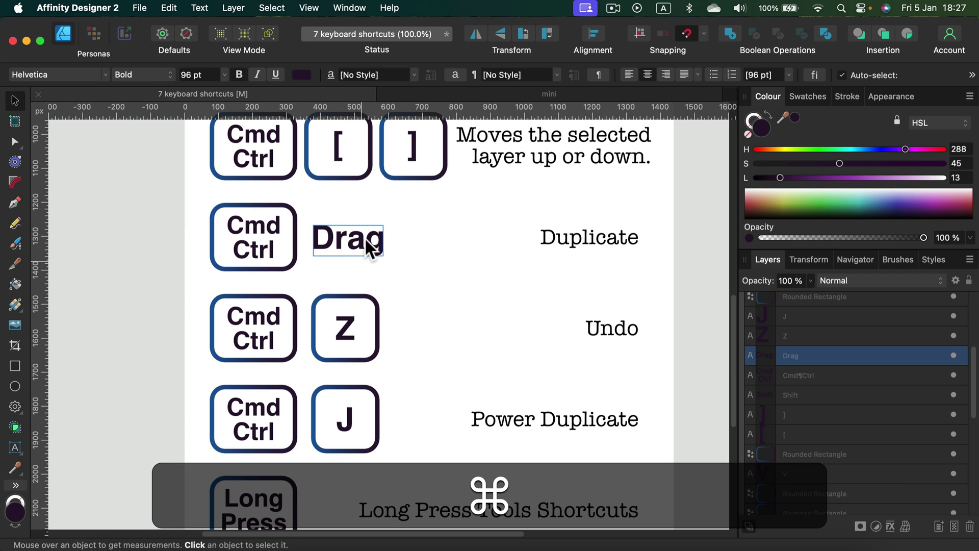
left_click_drag(367, 240, 123, 363)
left_click_drag(73, 181, 198, 424)
key("BackSpace")
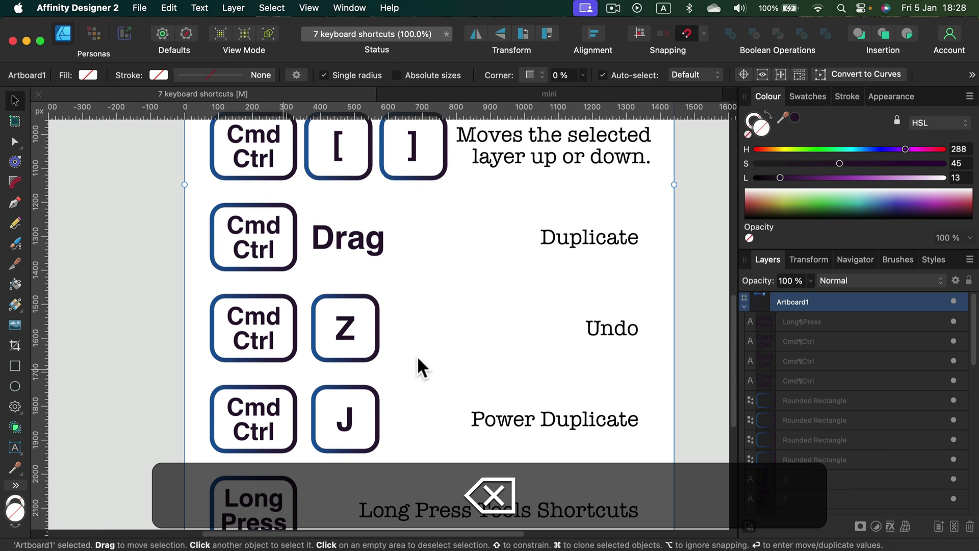
scroll(292, 297, "down", 1)
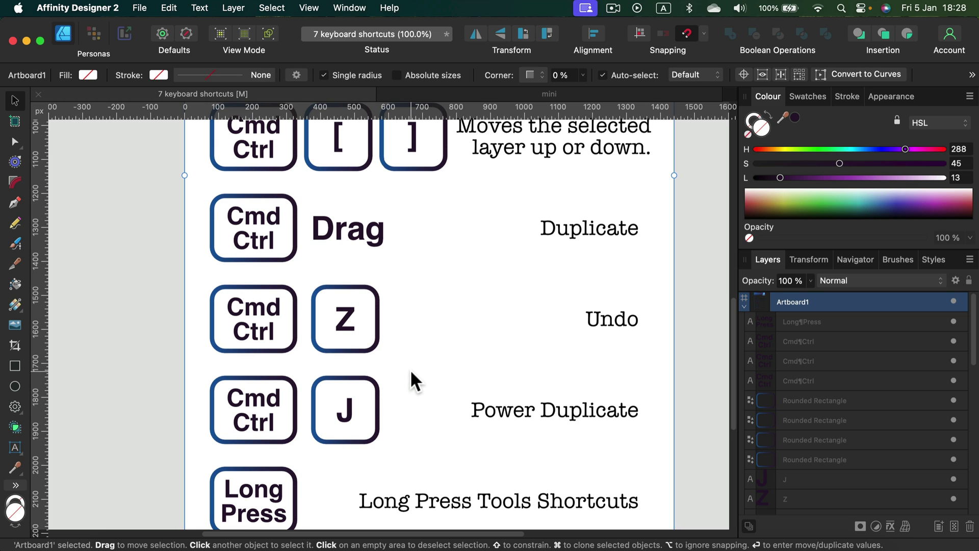
scroll(410, 368, "down", 1)
scroll(357, 338, "down", 1)
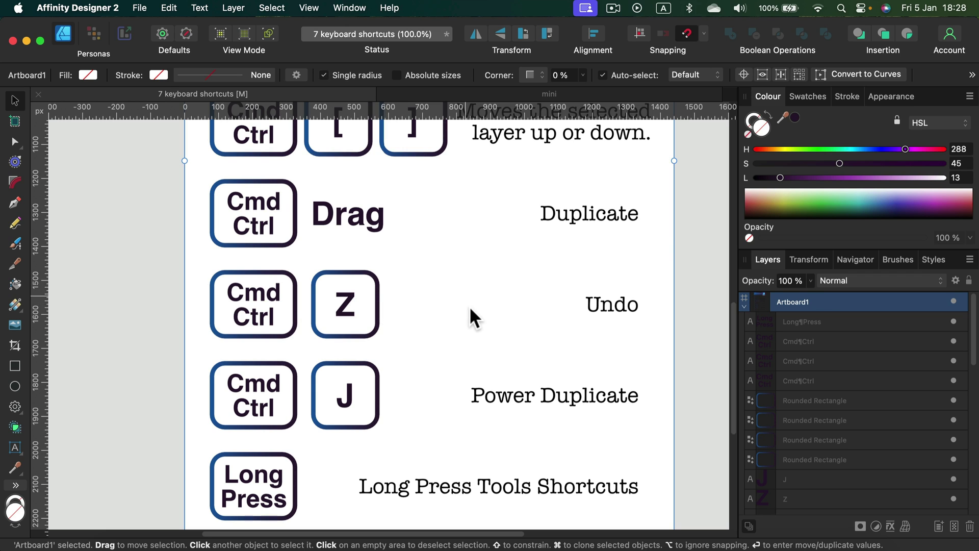
scroll(485, 335, "up", 1)
key("super")
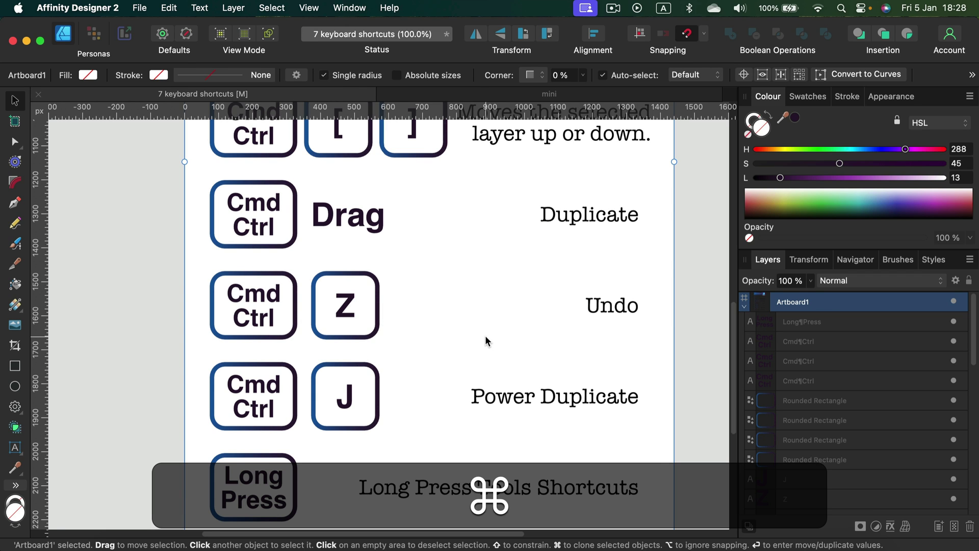
key("super+z")
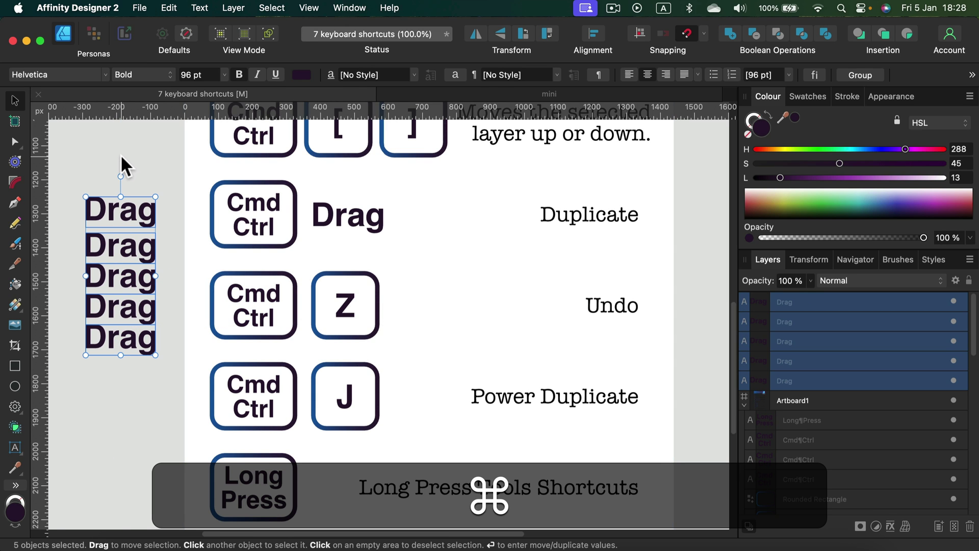
key("super+z")
key("super+z")
key("super+z")
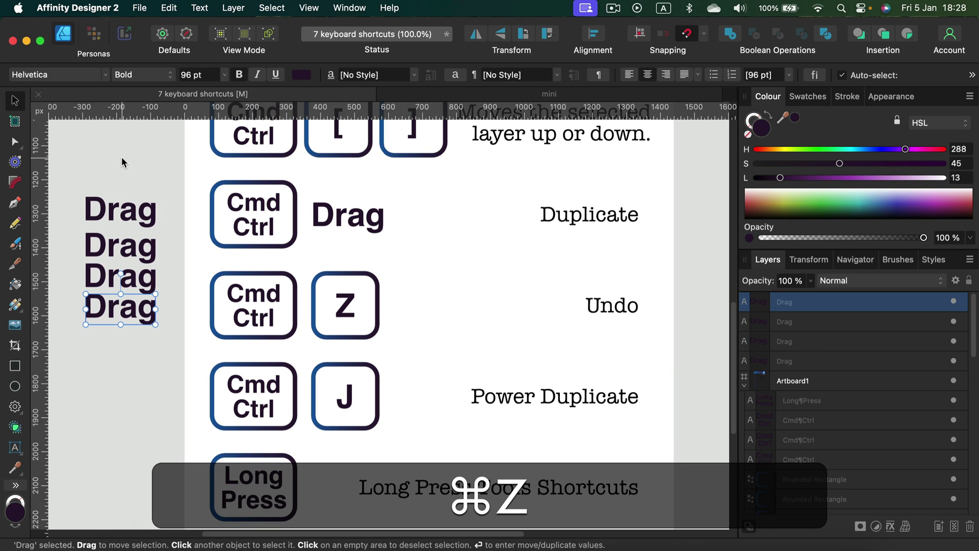
key("super+z")
key("super+z")
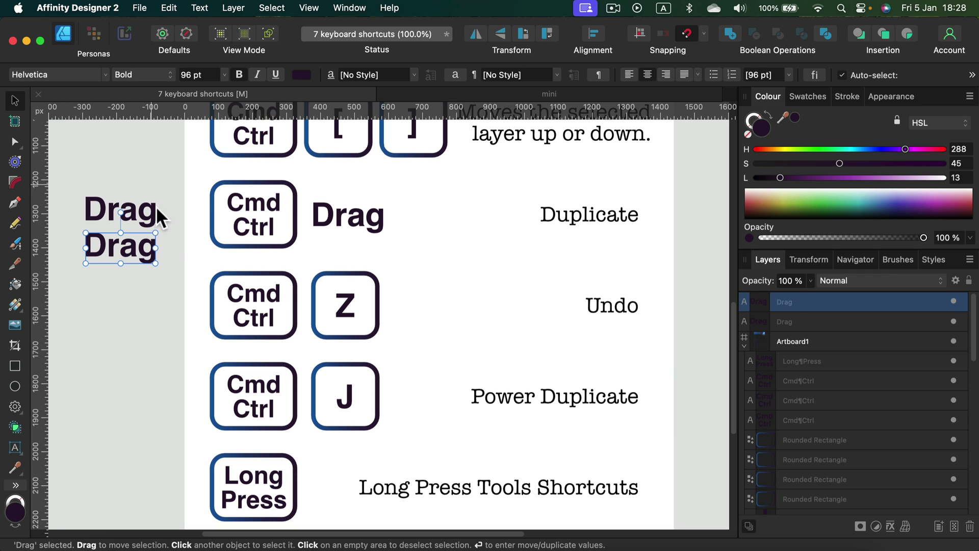
left_click(102, 153)
left_click_drag(77, 172, 176, 293)
key("BackSpace")
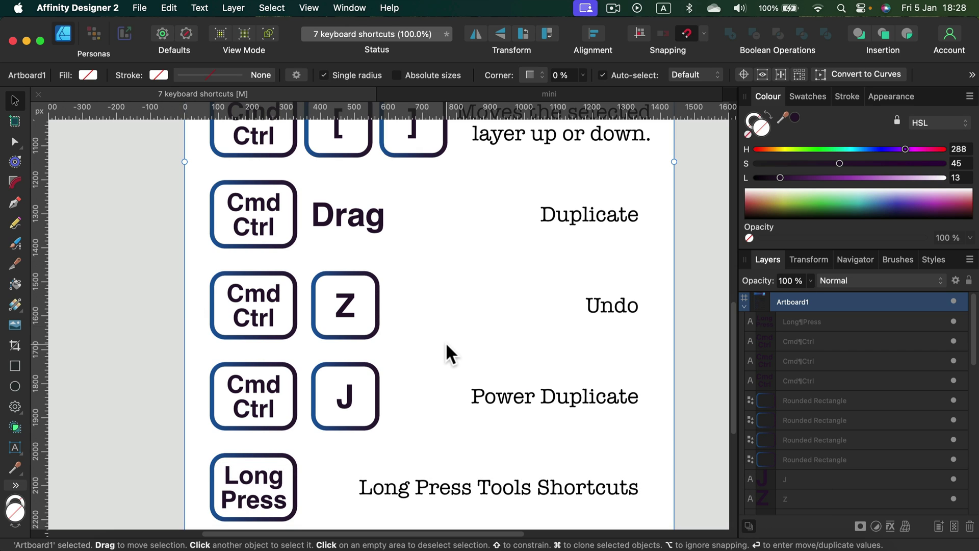
scroll(446, 344, "down", 3)
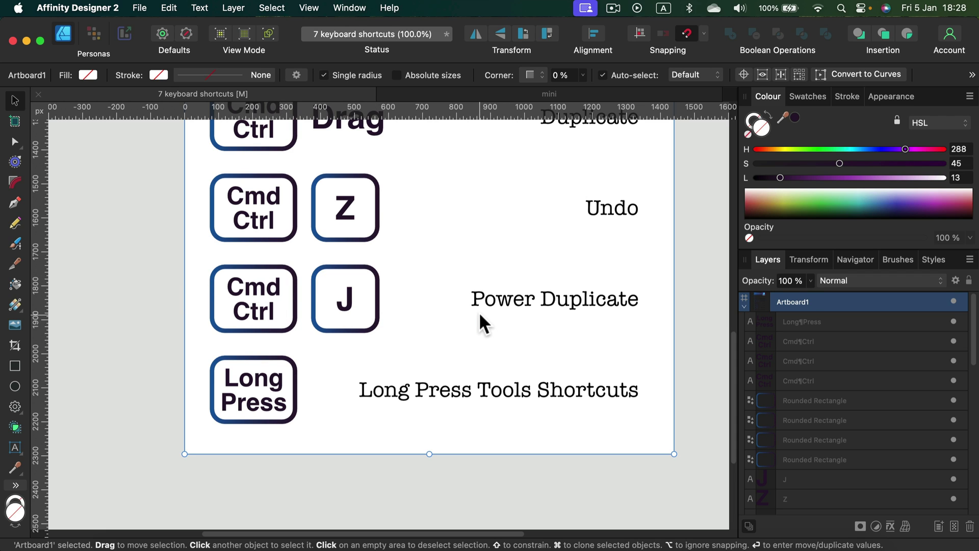
scroll(477, 309, "up", 3)
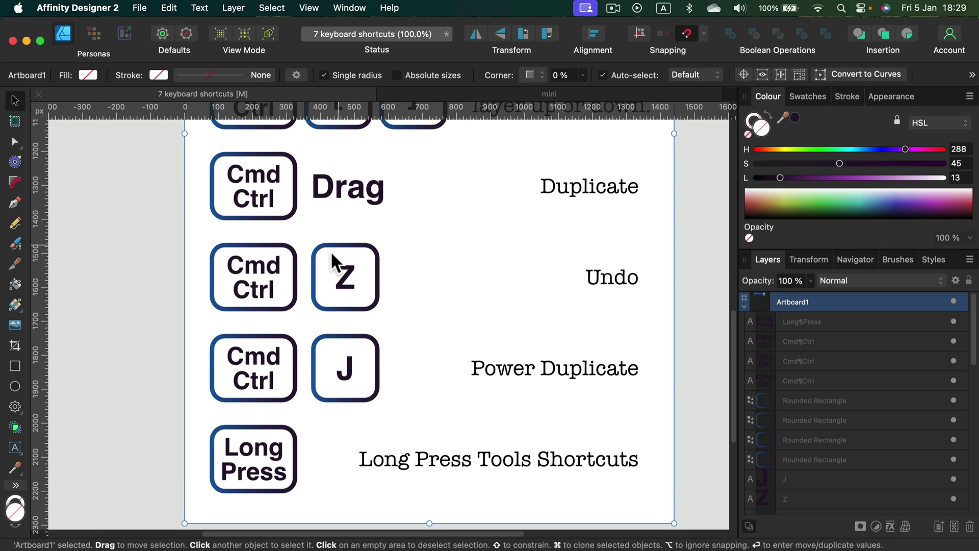
Draw a circle, power-duplicate it into a row of five with Cmd+J, then delete the four extras
left_click(213, 209)
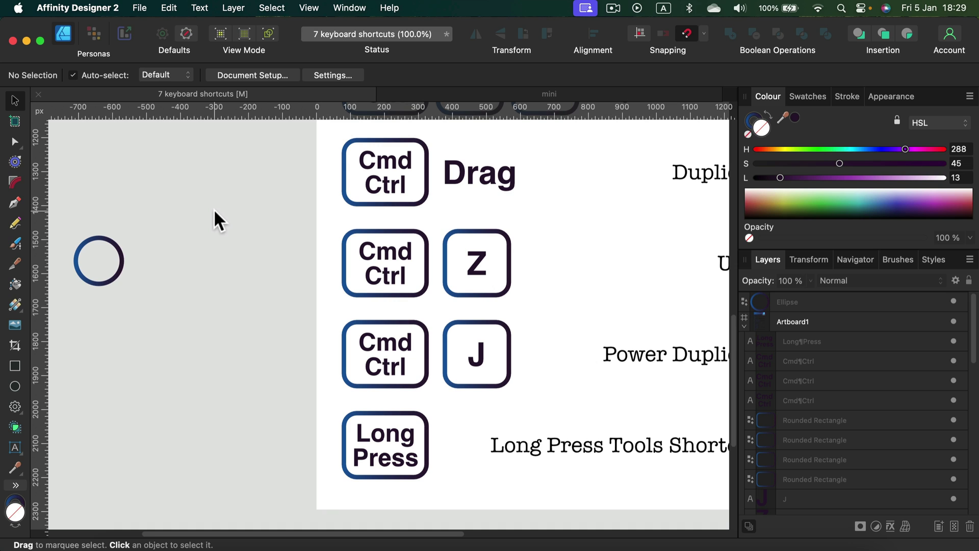
left_click(116, 274)
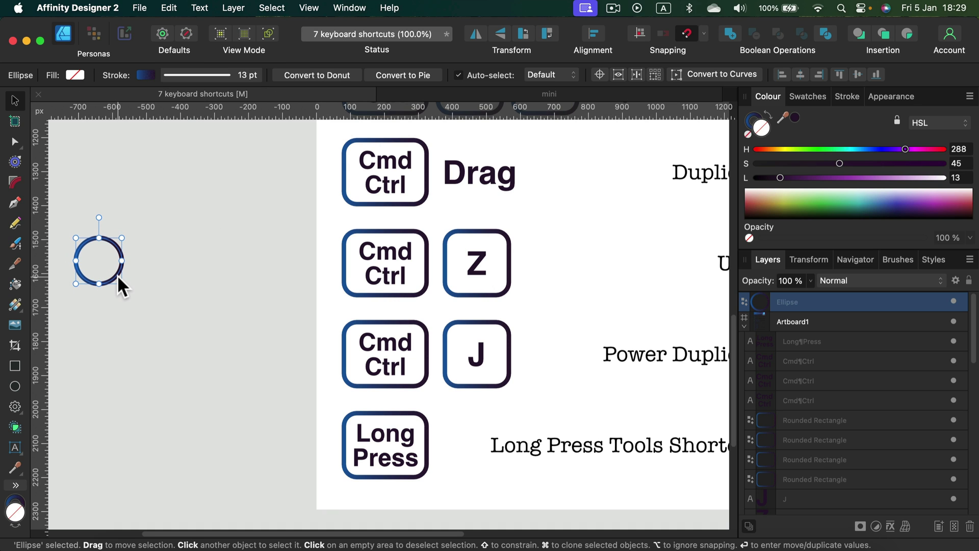
left_click_drag(117, 274, 161, 271)
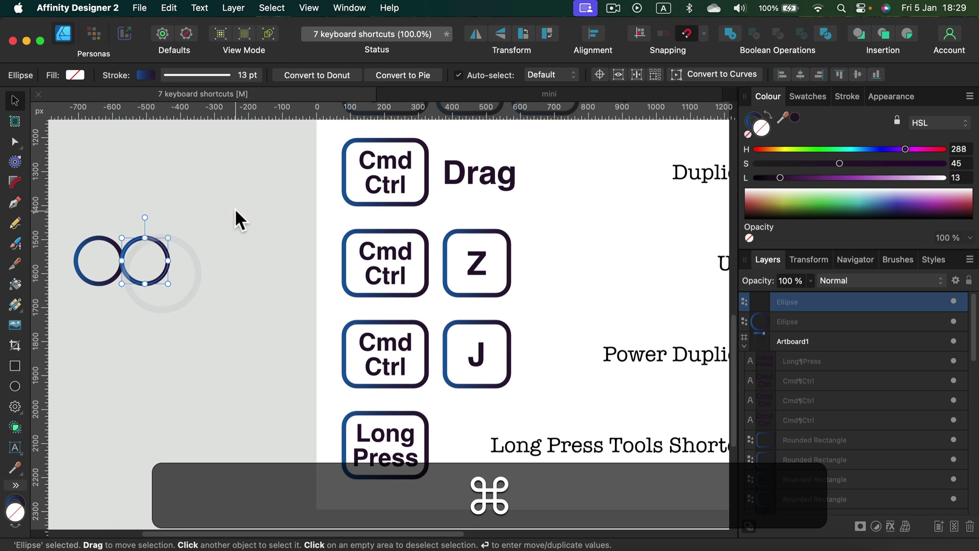
key("super+j")
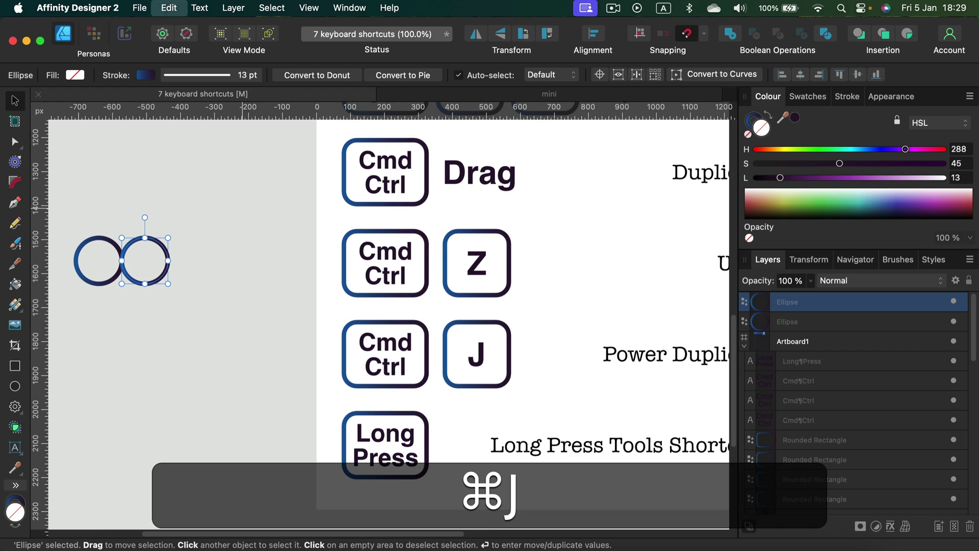
key("super+j")
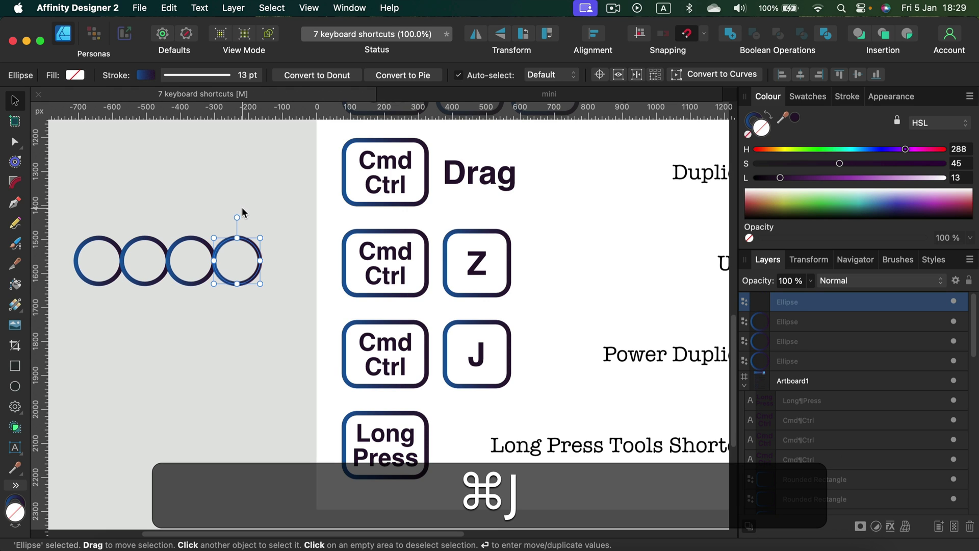
key("super+j")
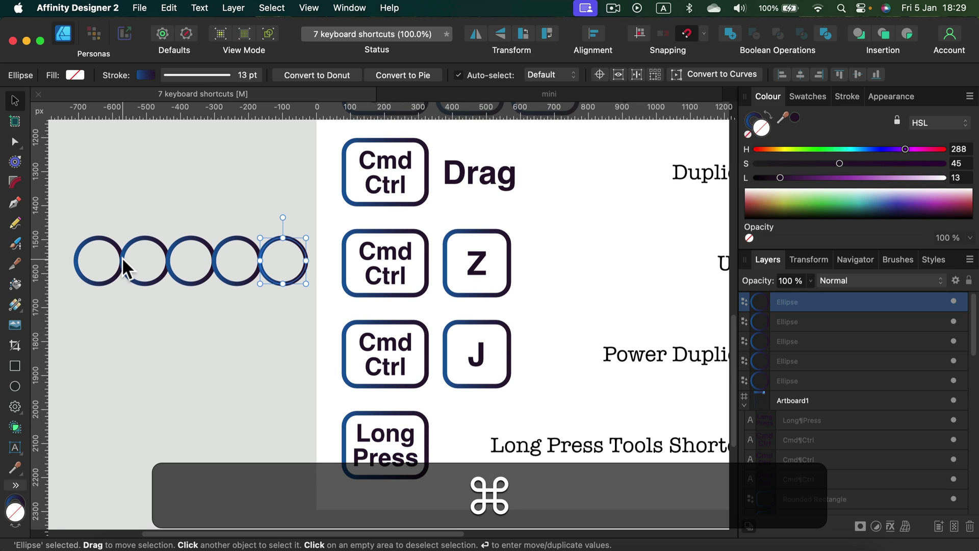
left_click(153, 206)
left_click_drag(109, 210, 326, 344)
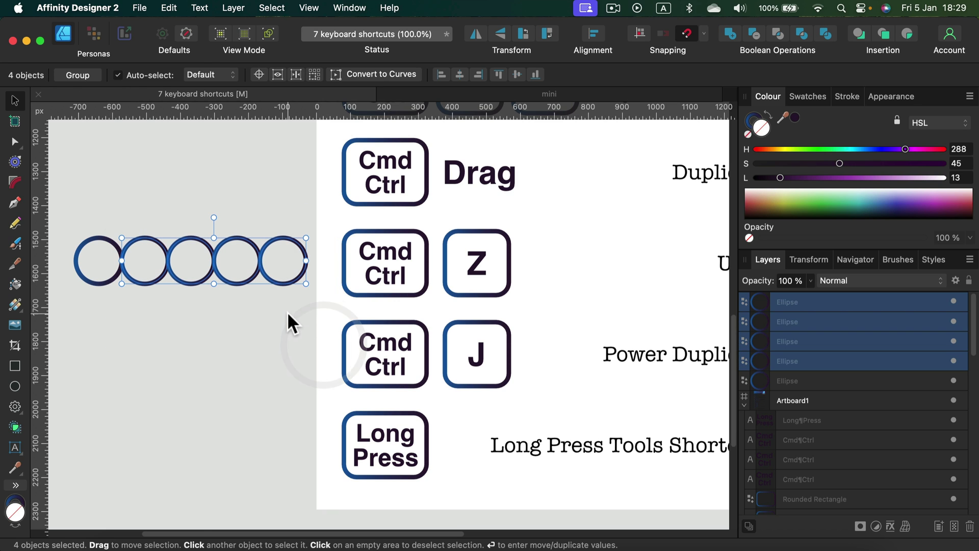
key("BackSpace")
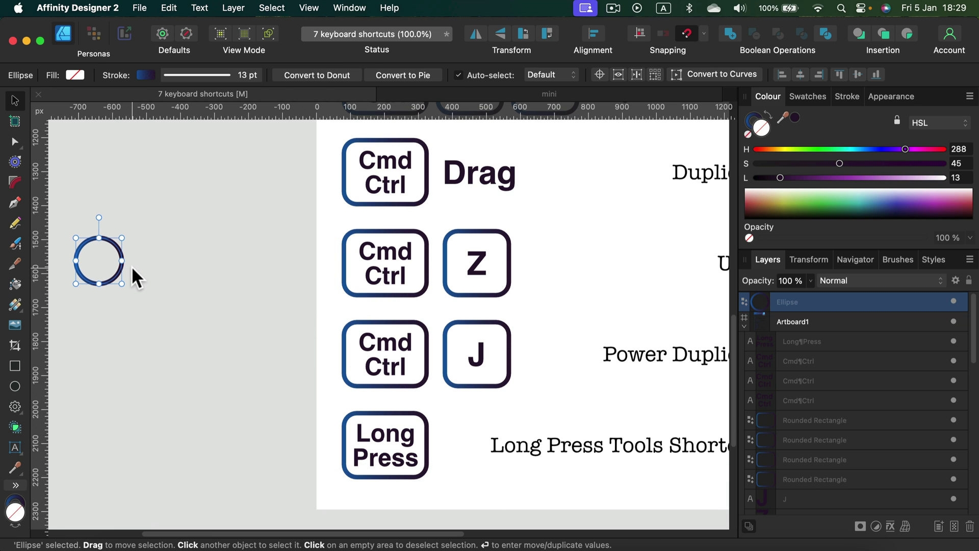
Clone and enlarge the circle, add two larger circles with Shift+Cmd+J, then delete all four
left_click_drag(118, 272, 142, 255, "super")
left_click_drag(145, 221, 171, 196)
key("shift+super+j")
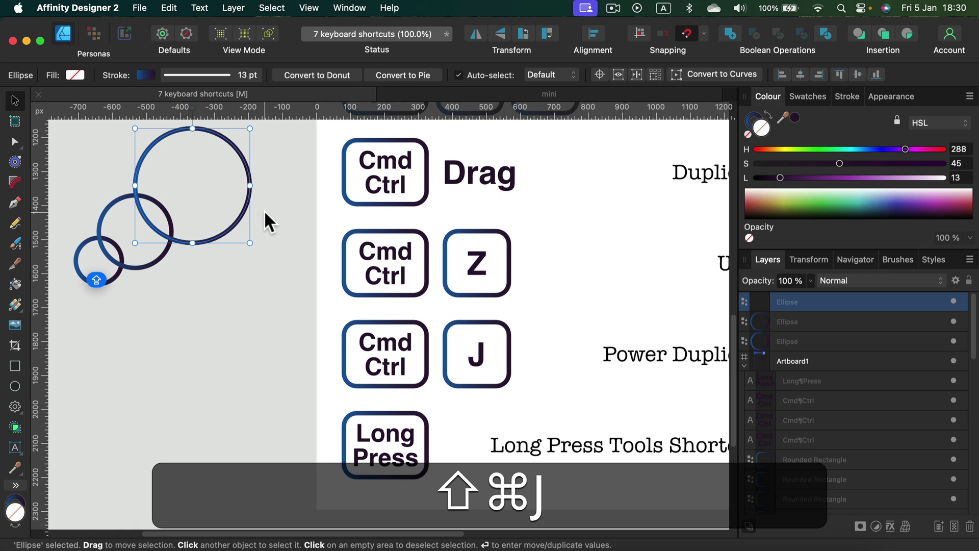
key("shift+super+j")
scroll(265, 213, "up", 5)
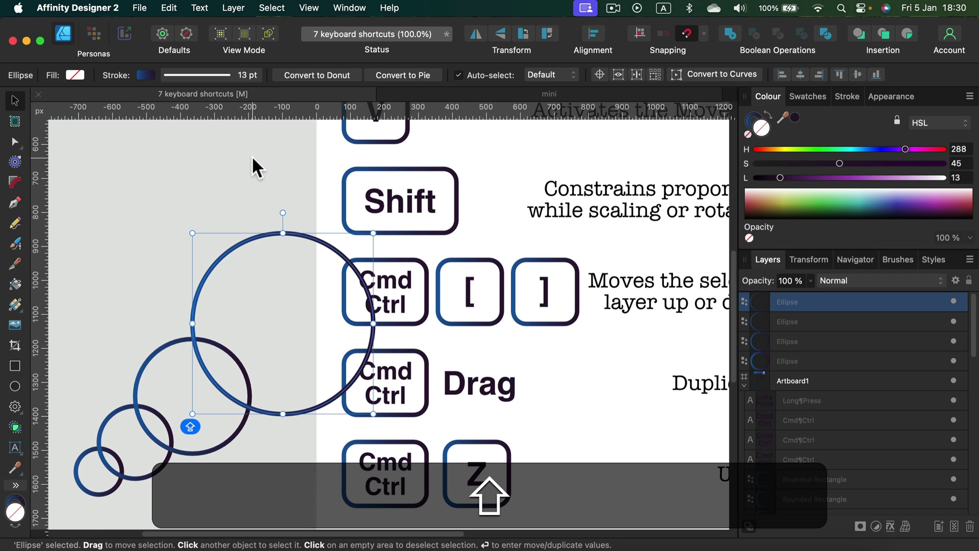
scroll(249, 154, "down", 2)
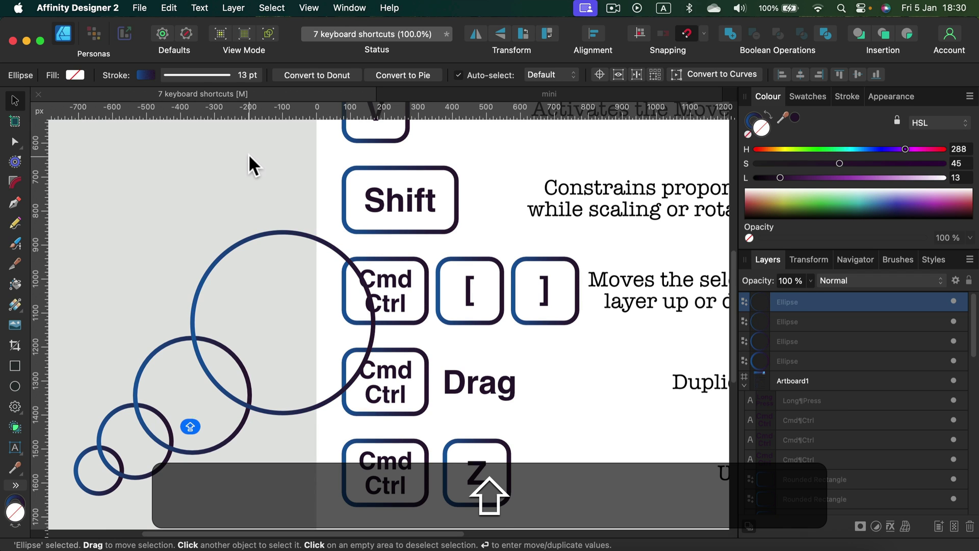
key("shift+BackSpace")
key("shift+BackSpace")
key("shift+BackSpace")
key("shift+BackSpace")
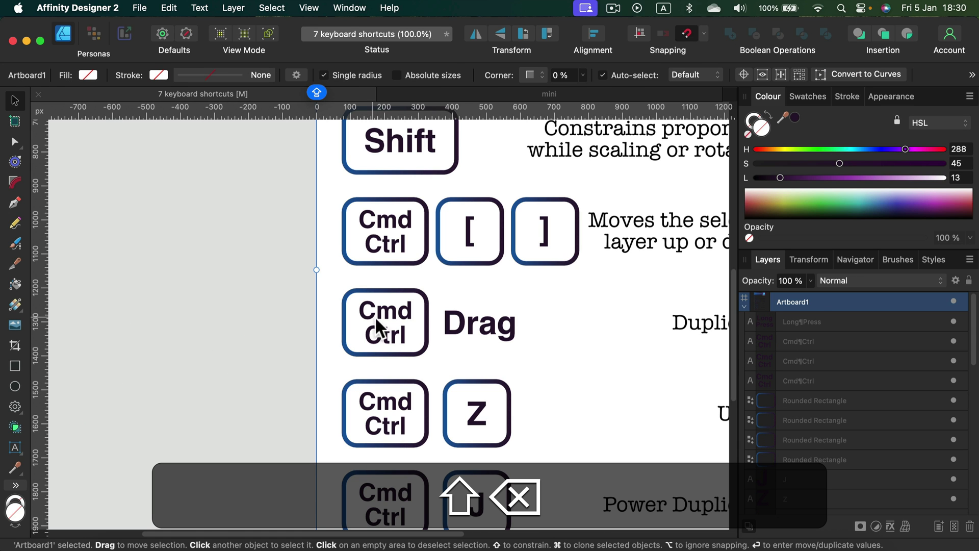
Pan back onto the cheat-sheet artboard and scroll through its Drag, Z, J and Long Press rows
left_click_drag(598, 393, 469, 286)
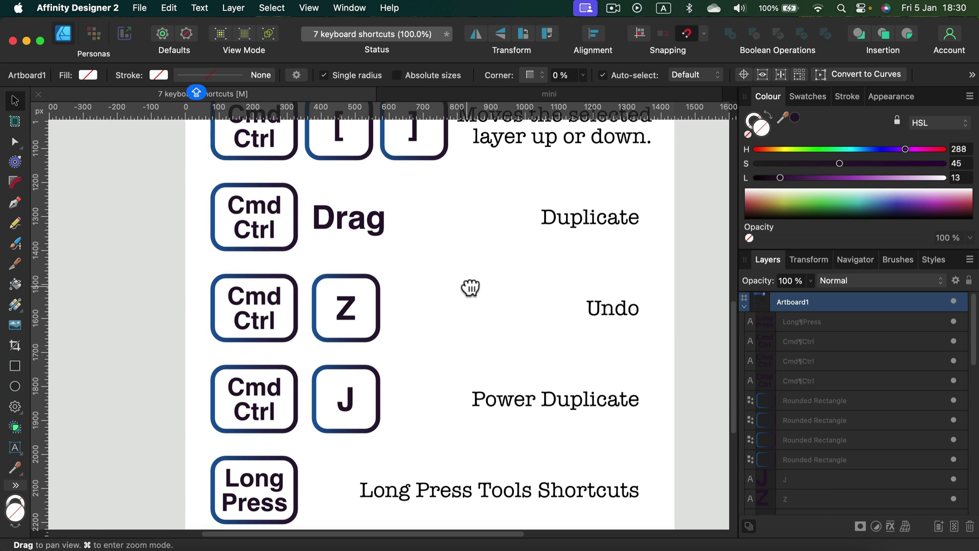
key("shift")
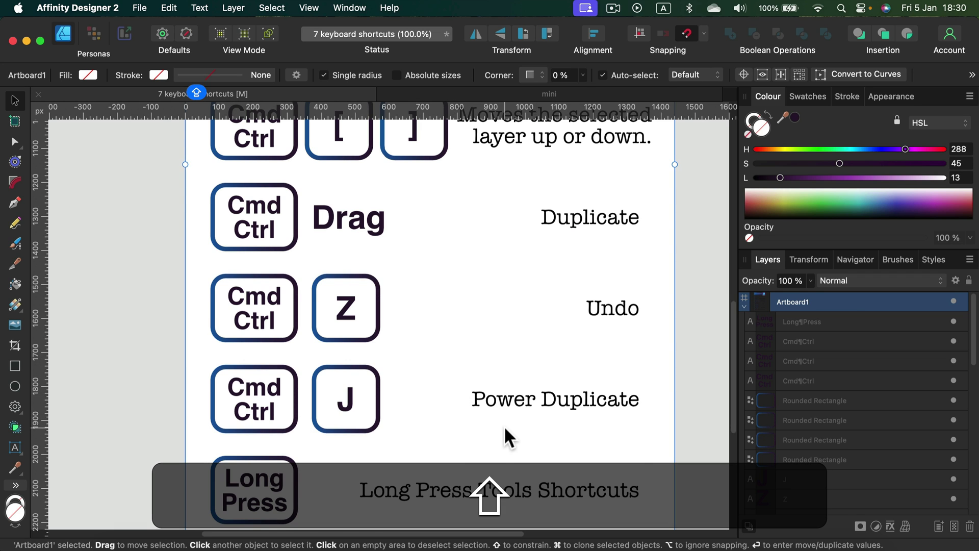
scroll(504, 434, "down", 5)
scroll(481, 437, "up", 5)
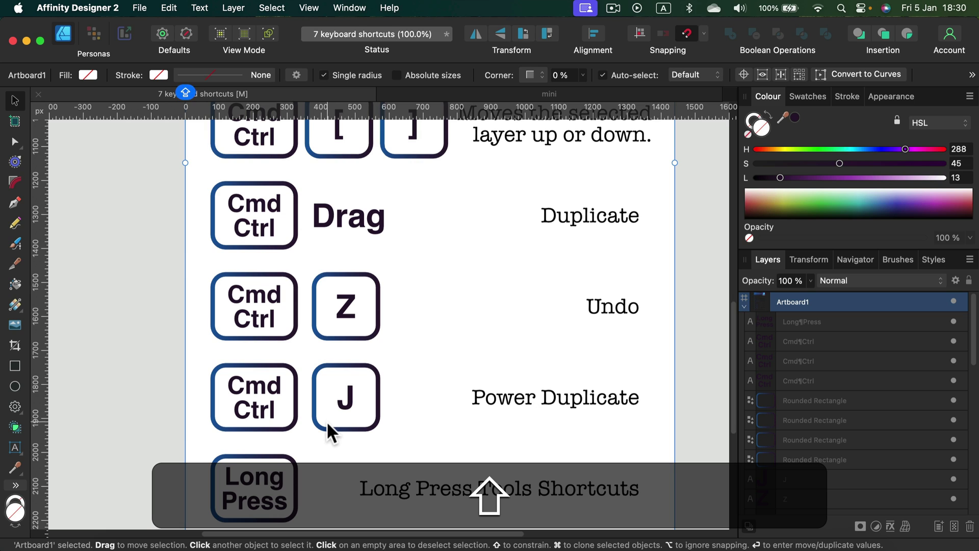
scroll(329, 420, "down", 3)
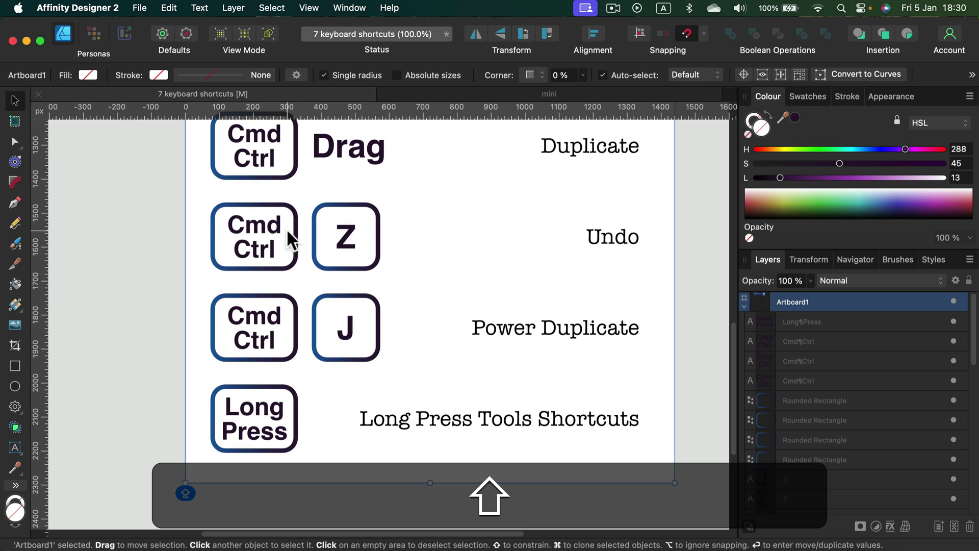
key("shift+a")
key("shift+a")
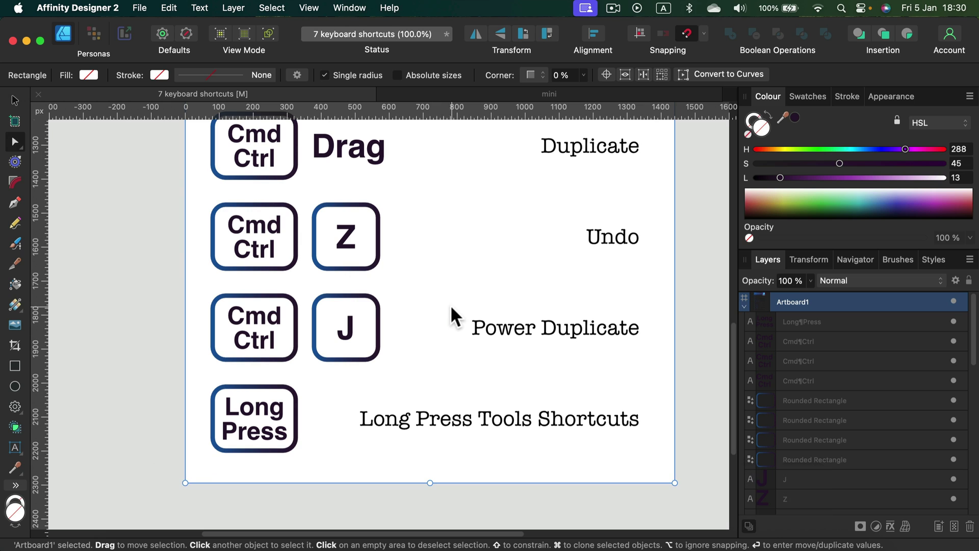
Select the Power Duplicate text with the Node Tool, then return to the Move Tool with V
left_click(442, 296)
key("a")
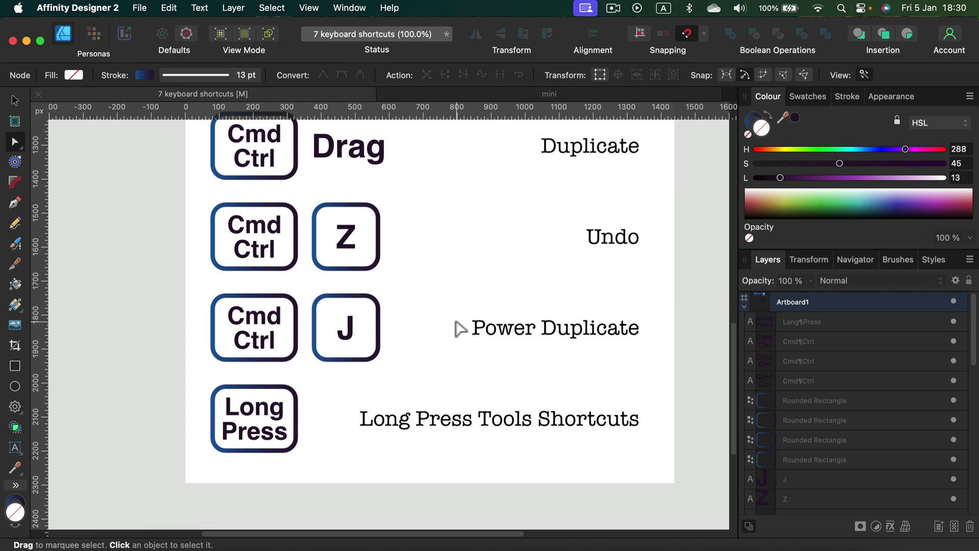
left_click(507, 331)
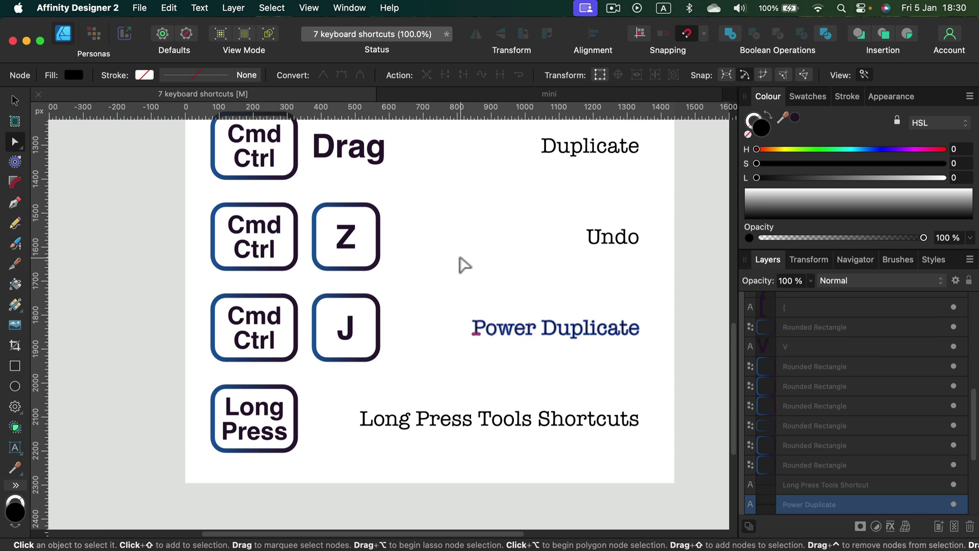
key("v")
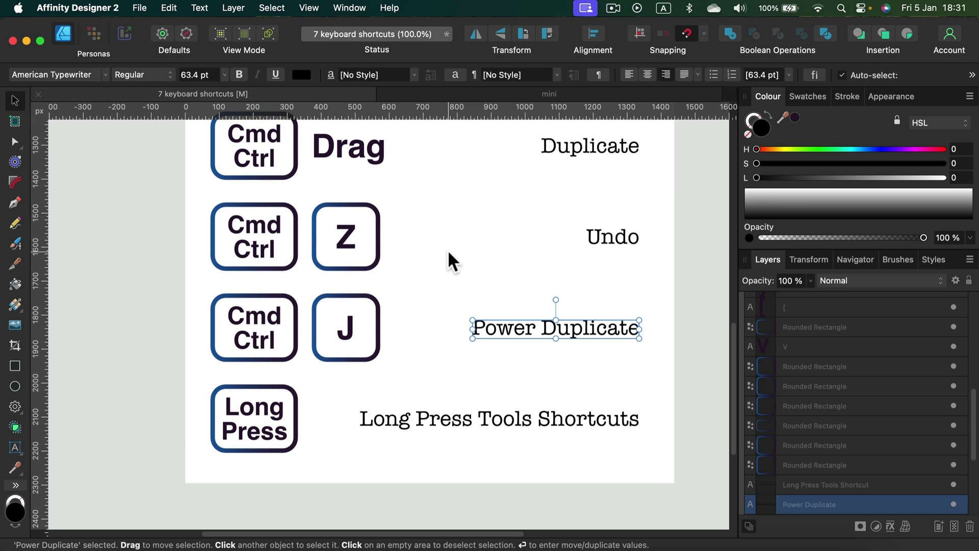
left_click(20, 199)
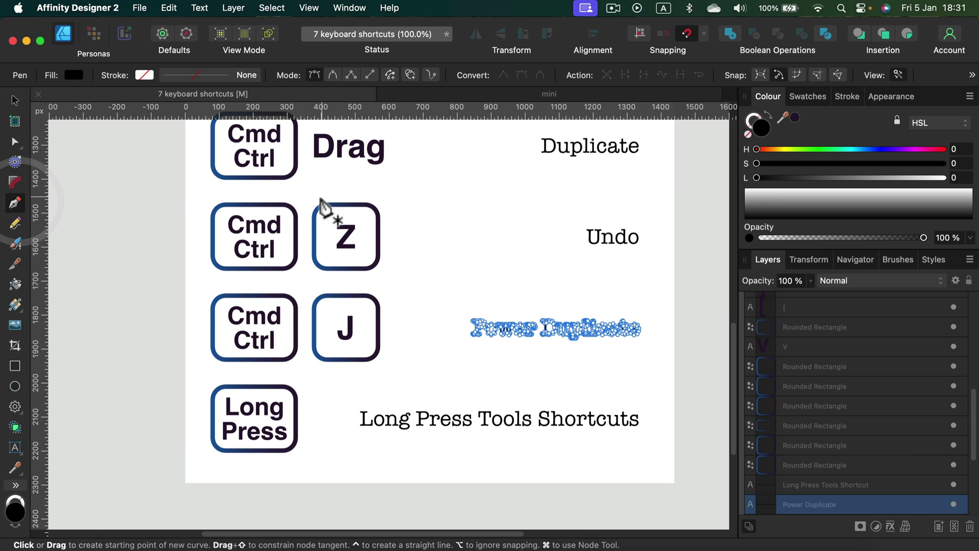
key("space")
left_click_drag(265, 227, 375, 240)
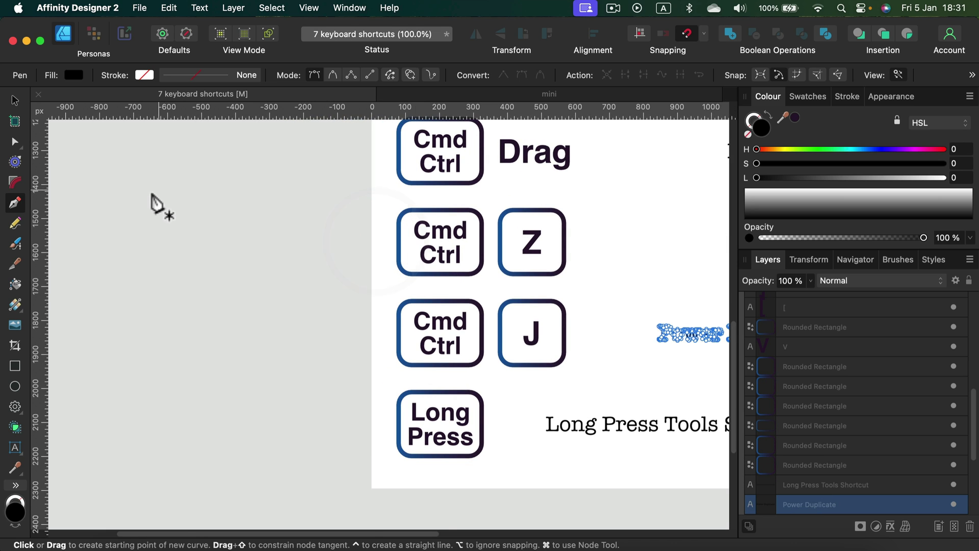
left_click_drag(153, 191, 197, 175)
left_click_drag(287, 181, 311, 203)
left_click_drag(287, 266, 248, 281)
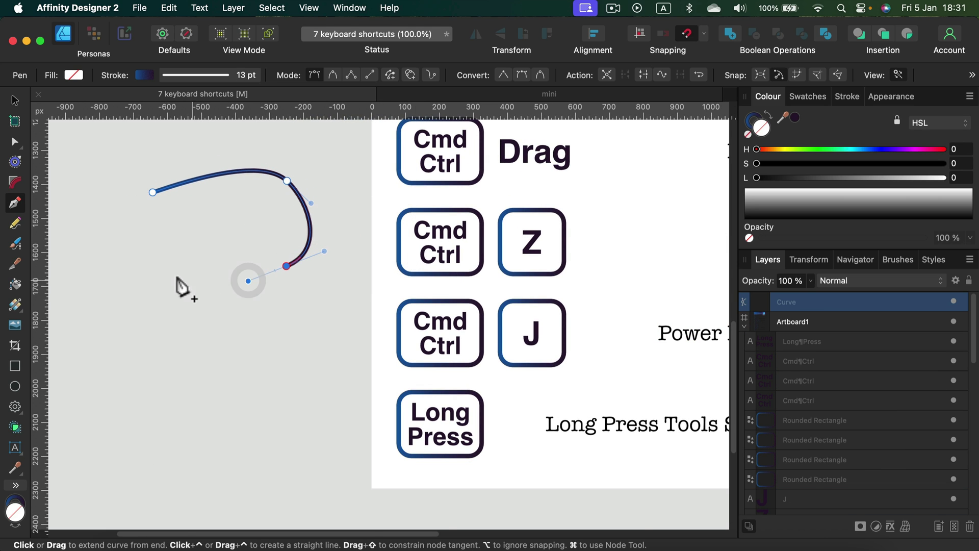
left_click_drag(170, 271, 138, 249)
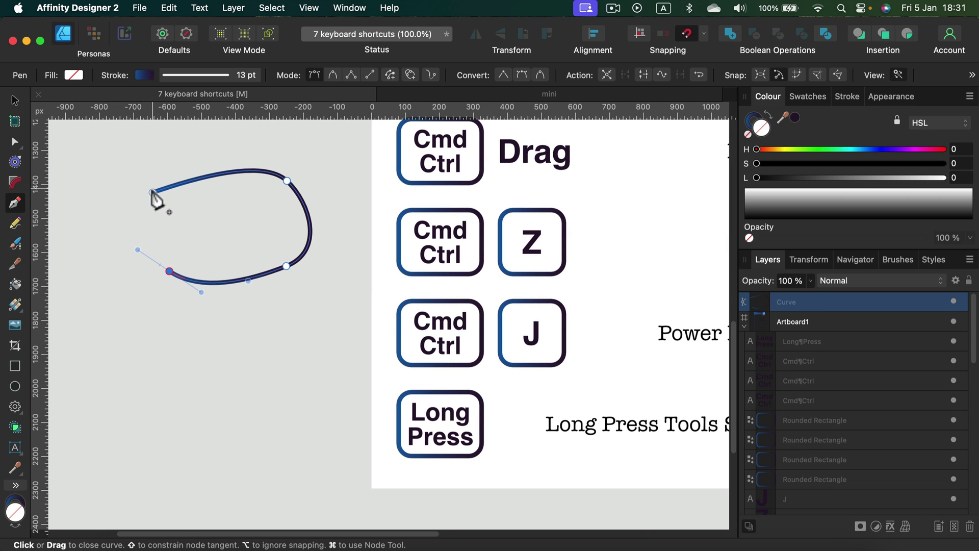
left_click_drag(153, 191, 169, 149)
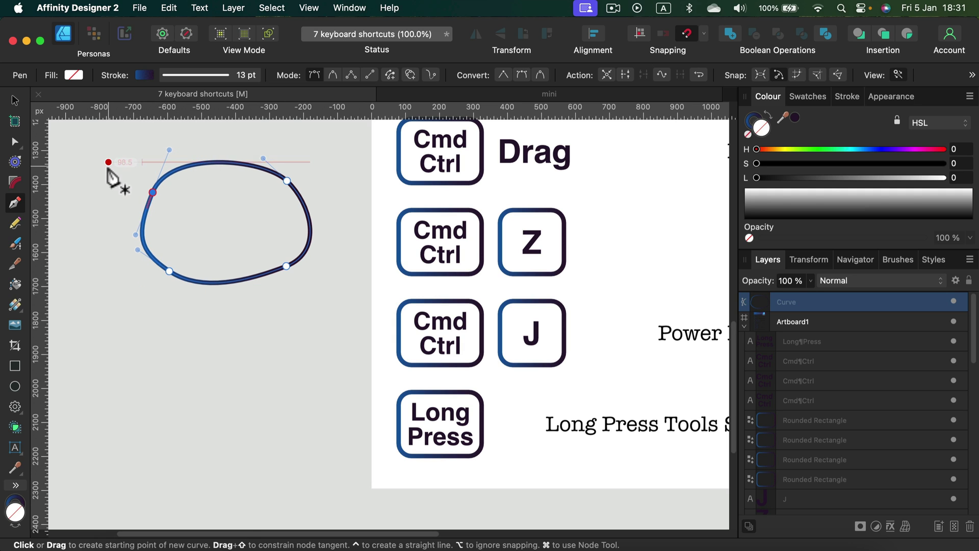
key("a")
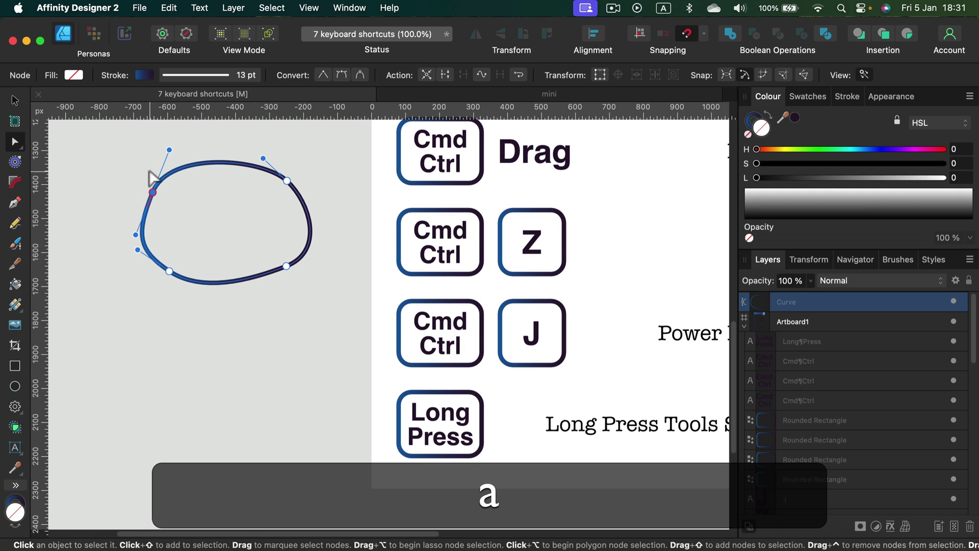
left_click_drag(153, 196, 245, 221)
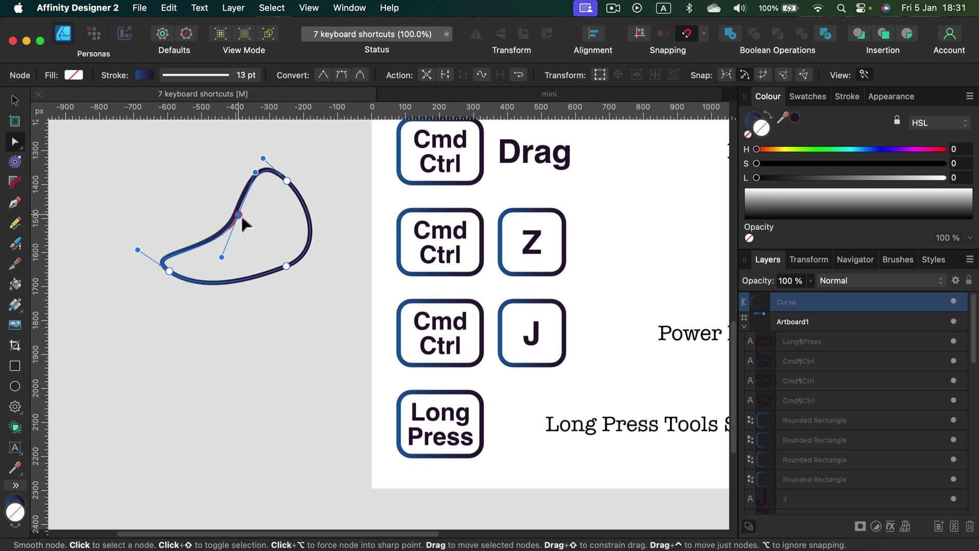
key("a")
left_click_drag(264, 184, 244, 166)
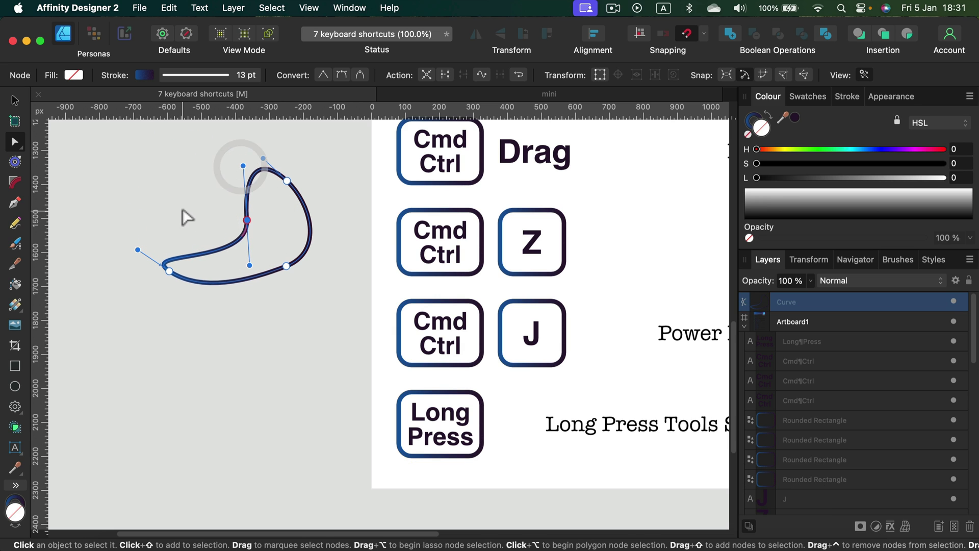
key("p")
mouse_move(173, 176)
left_mouse_down()
mouse_move(153, 171)
mouse_move(105, 201)
left_mouse_up()
mouse_move(164, 226)
left_mouse_down()
mouse_move(178, 222)
mouse_move(197, 179)
mouse_move(154, 185)
mouse_move(159, 202)
mouse_move(158, 193)
left_mouse_up()
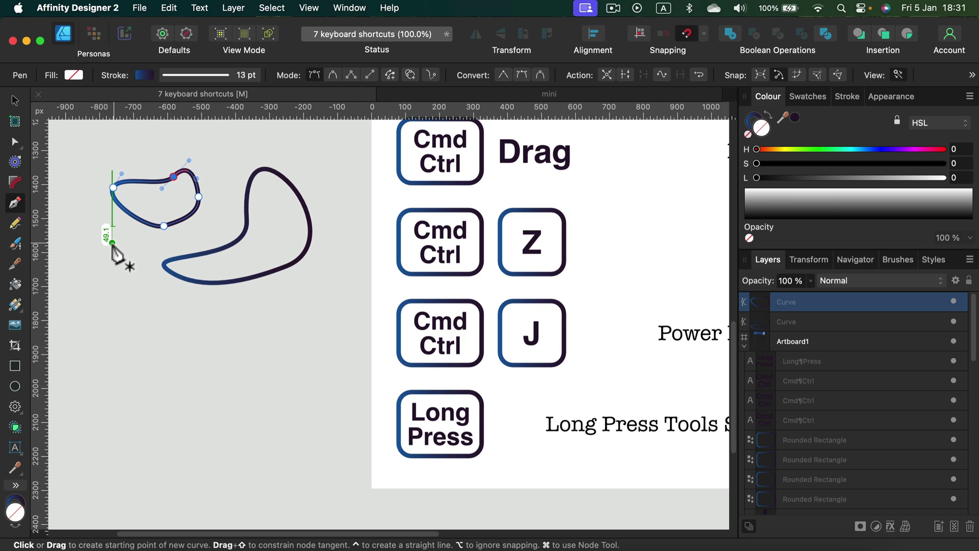
left_click(14, 100)
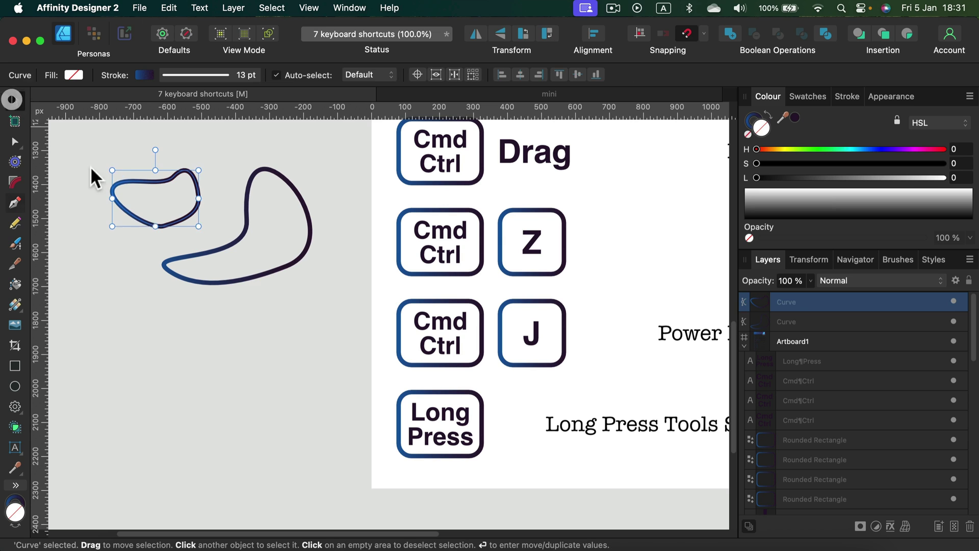
scroll(112, 163, "up", 1)
left_click_drag(87, 133, 337, 328)
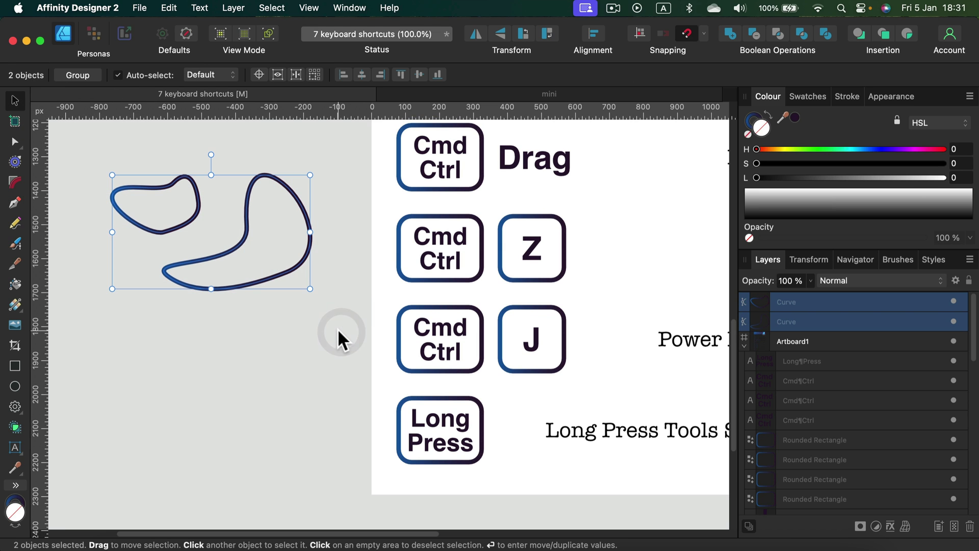
key("BackSpace")
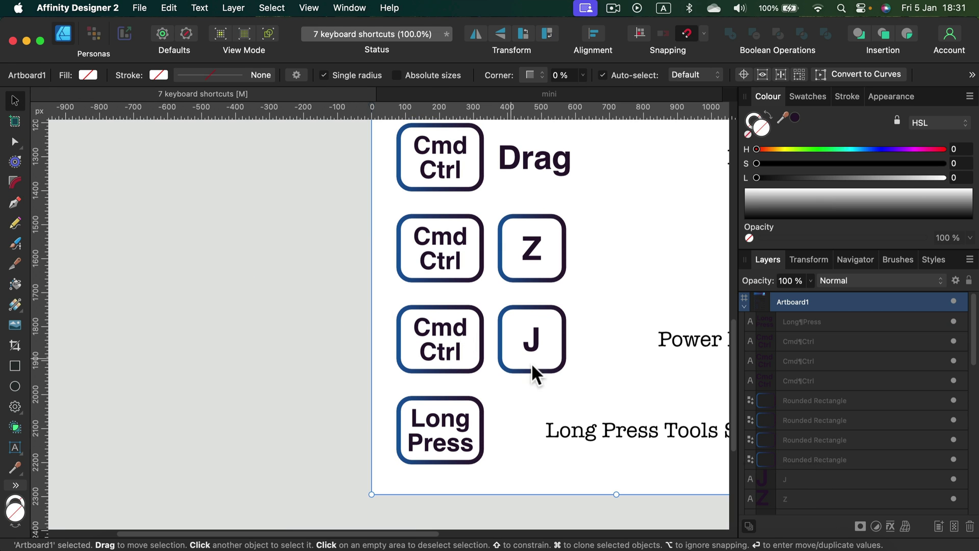
Deselect, pan back to the artboard and scroll up until the V row is at the top
left_click(630, 286)
key("space")
left_click_drag(640, 323, 438, 287)
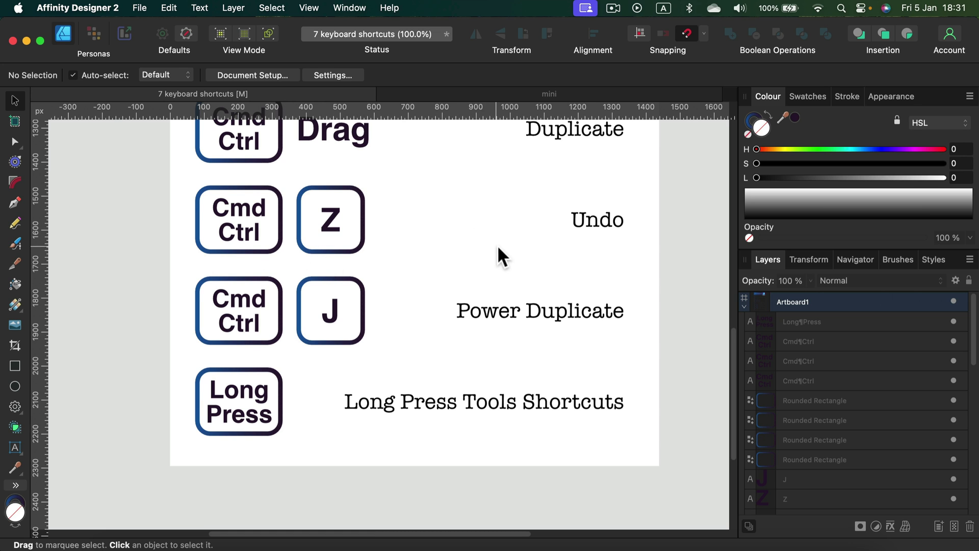
scroll(499, 248, "up", 3)
scroll(498, 249, "up", 3)
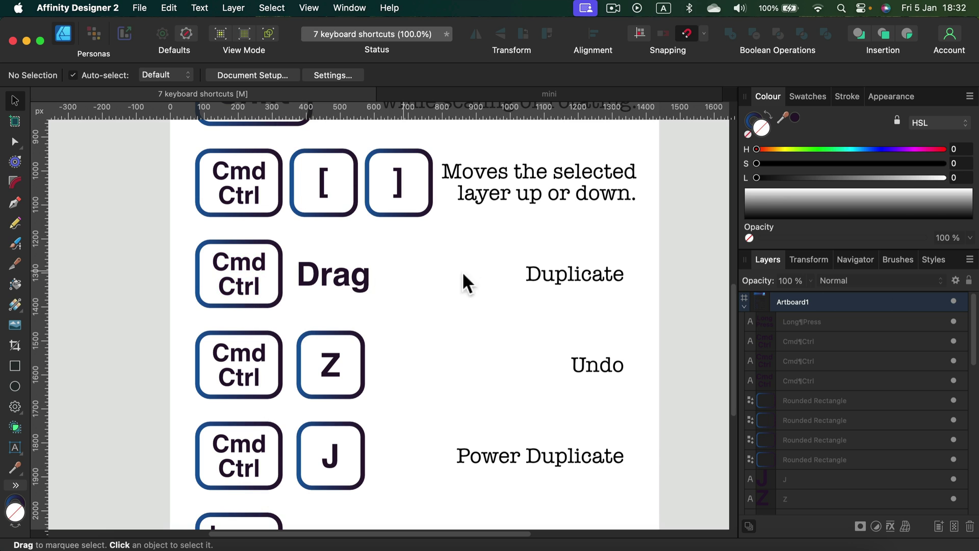
scroll(557, 333, "up", 3)
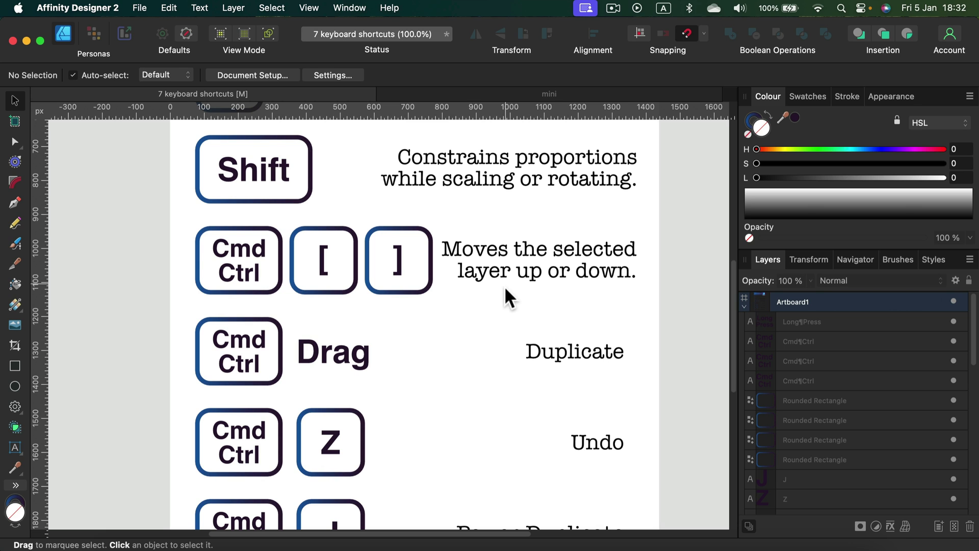
scroll(482, 352, "up", 4)
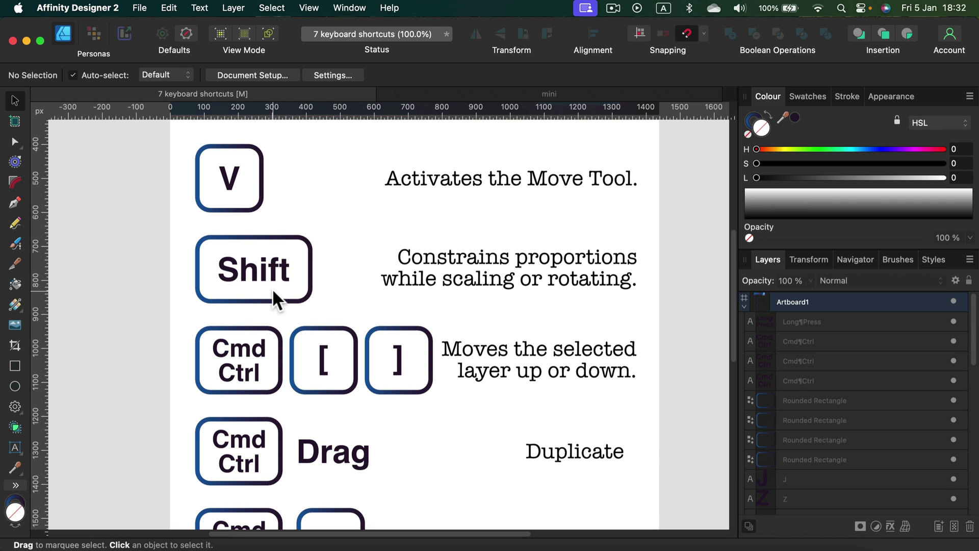
scroll(275, 291, "up", 3)
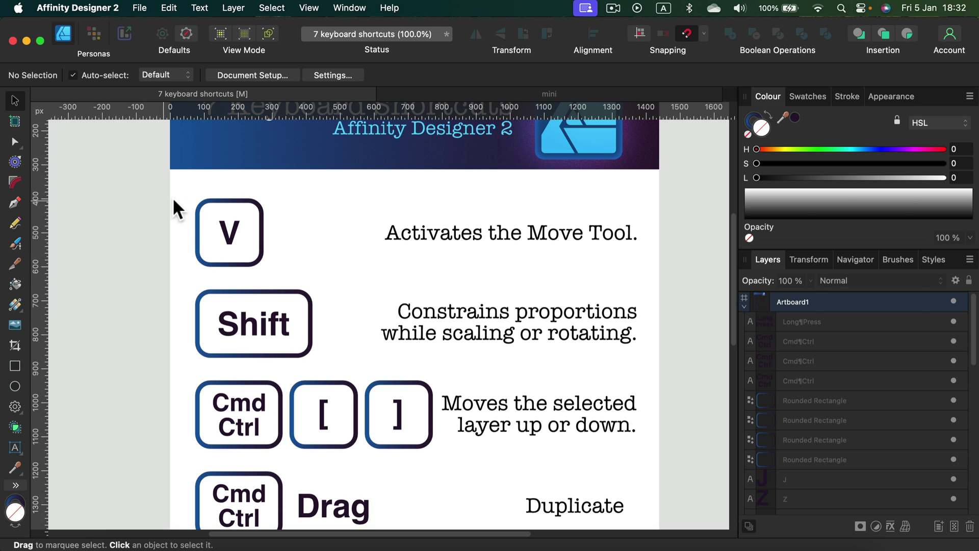
Scroll up to show the full '7 Keyboard Shortcuts – Affinity Designer 2' title banner
scroll(311, 278, "up", 5)
scroll(312, 290, "down", 2)
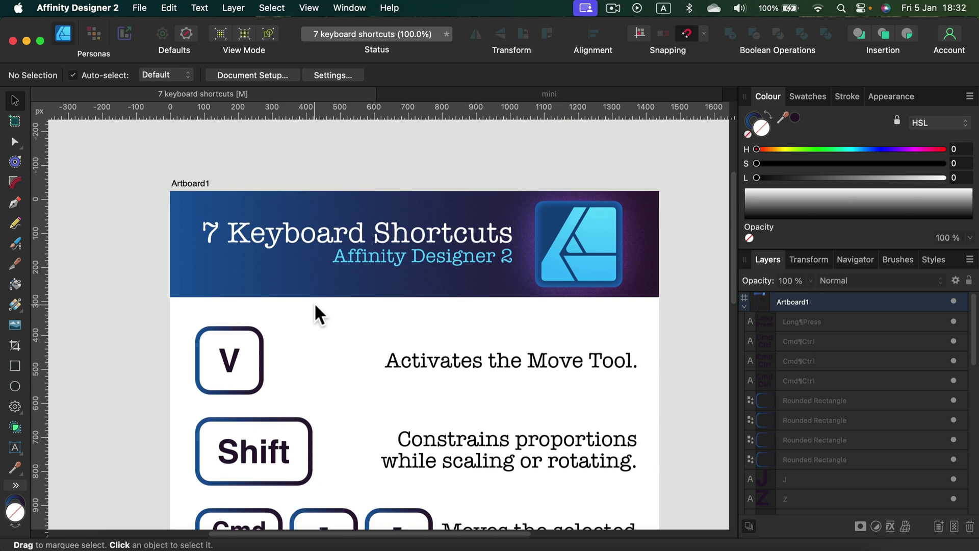